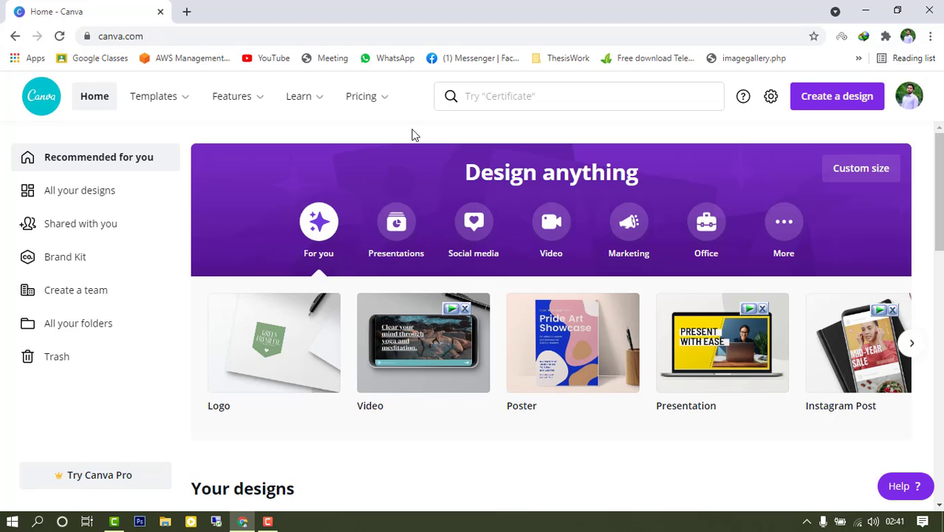
left_click(247, 35)
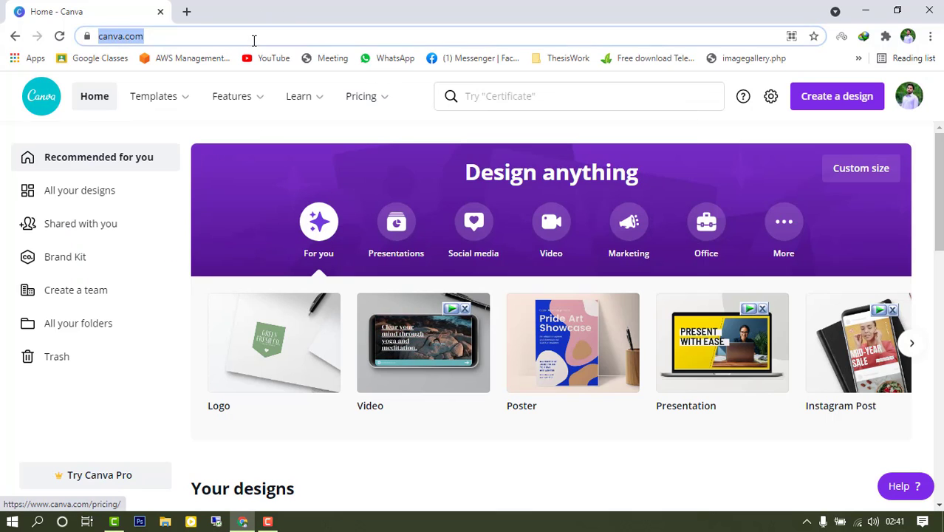
left_click_drag(99, 35, 202, 34)
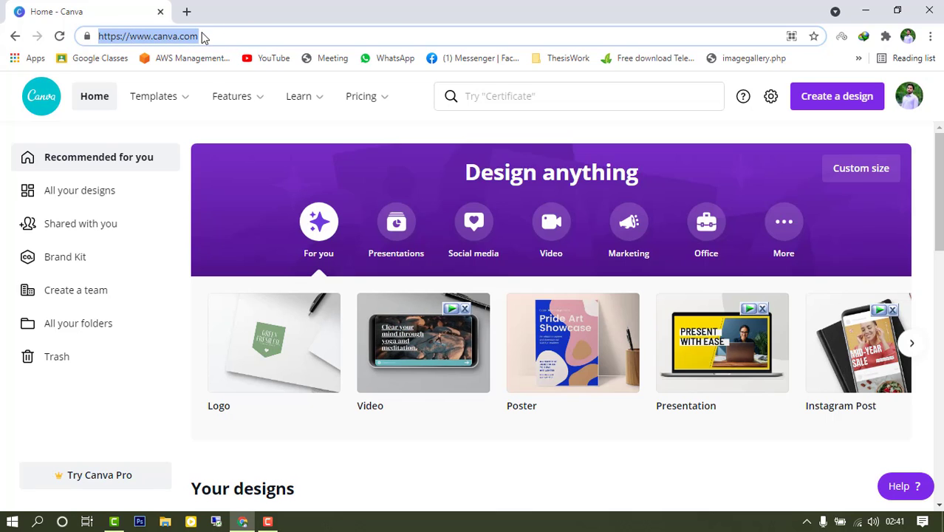
left_click(176, 447)
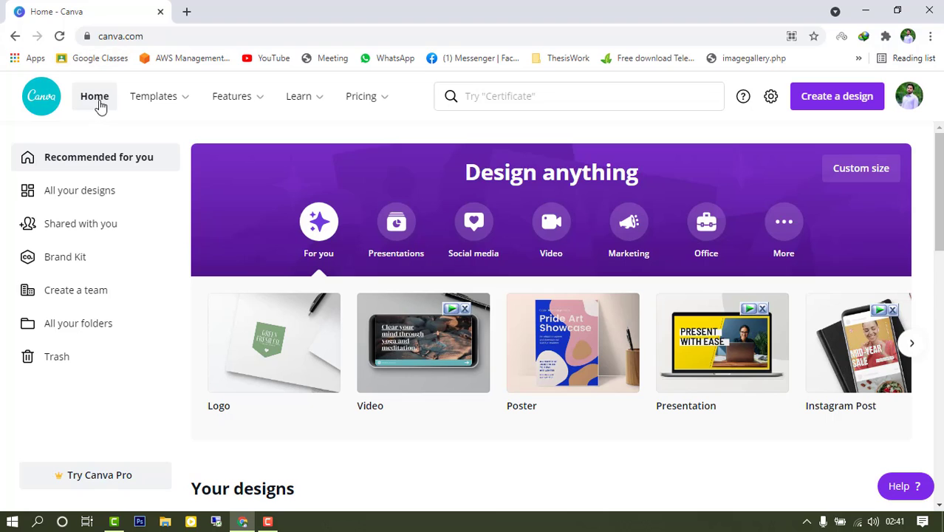
mouse_move(177, 101)
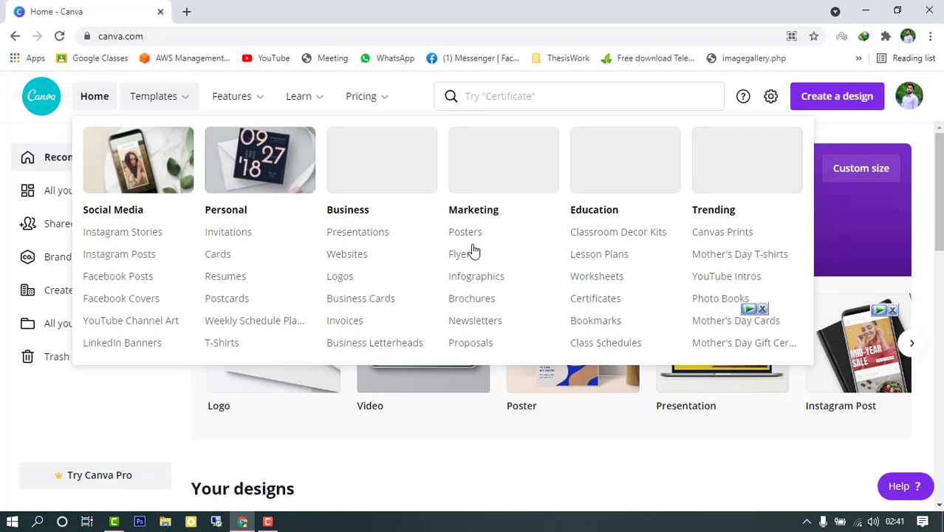
mouse_move(232, 103)
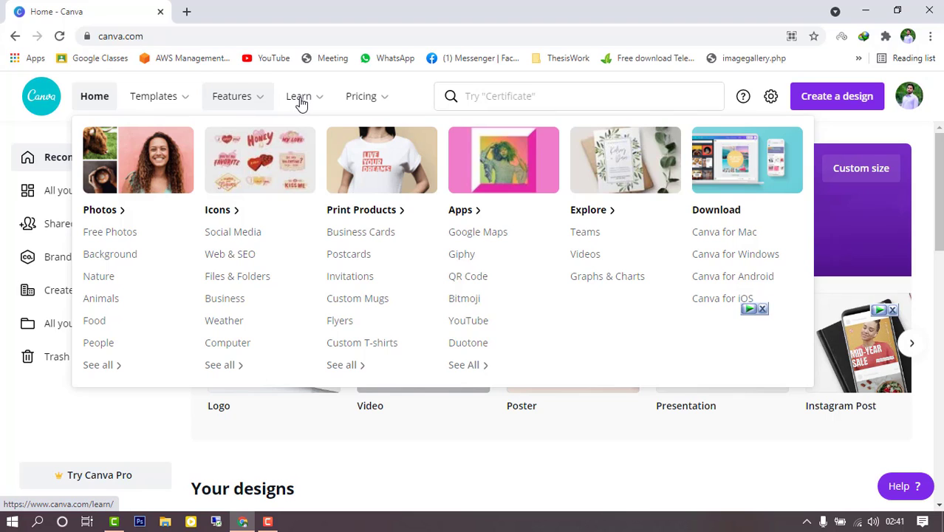
mouse_move(301, 104)
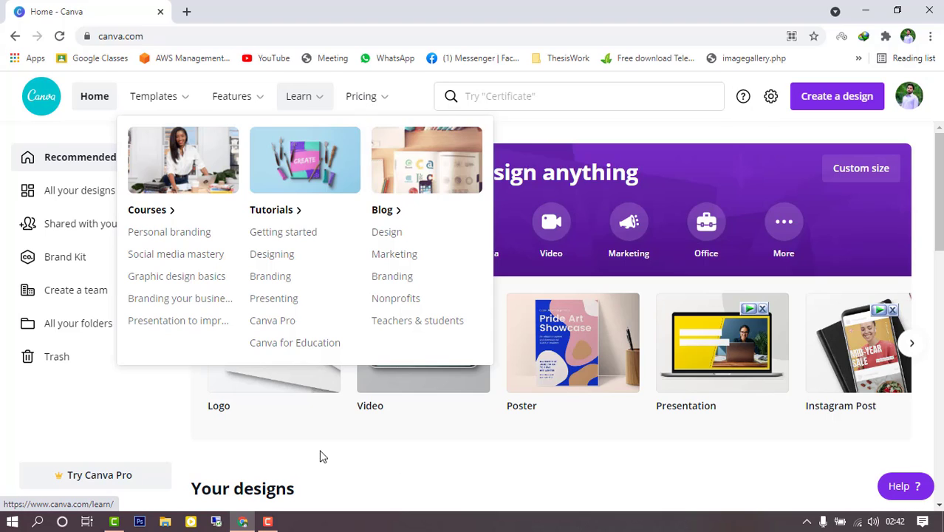
left_click(473, 457)
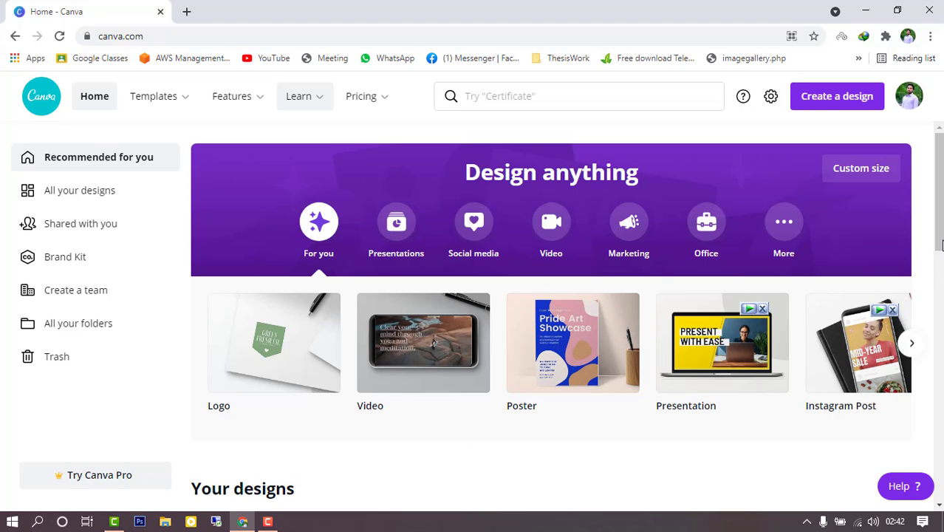
Open the full collection of logo templates from the Logos section of the home page
scroll(941, 246, "down", 1)
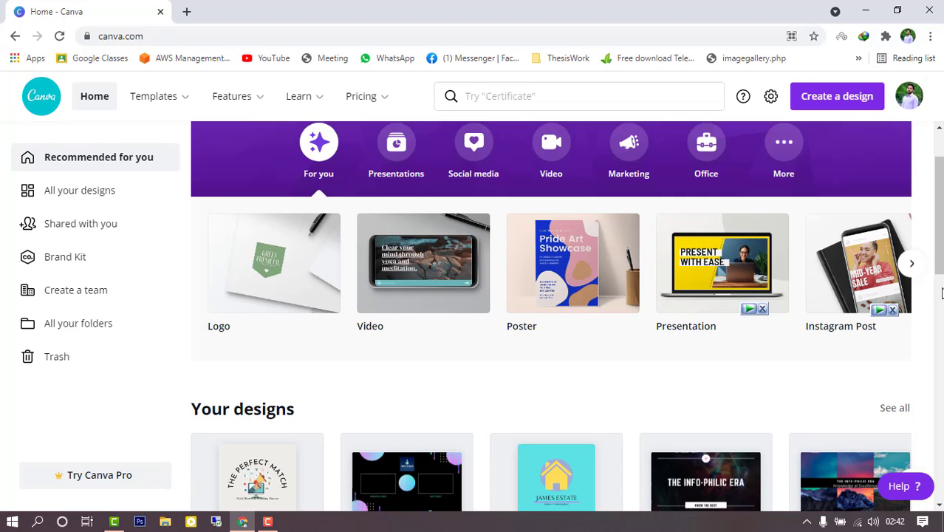
scroll(941, 295, "down", 3)
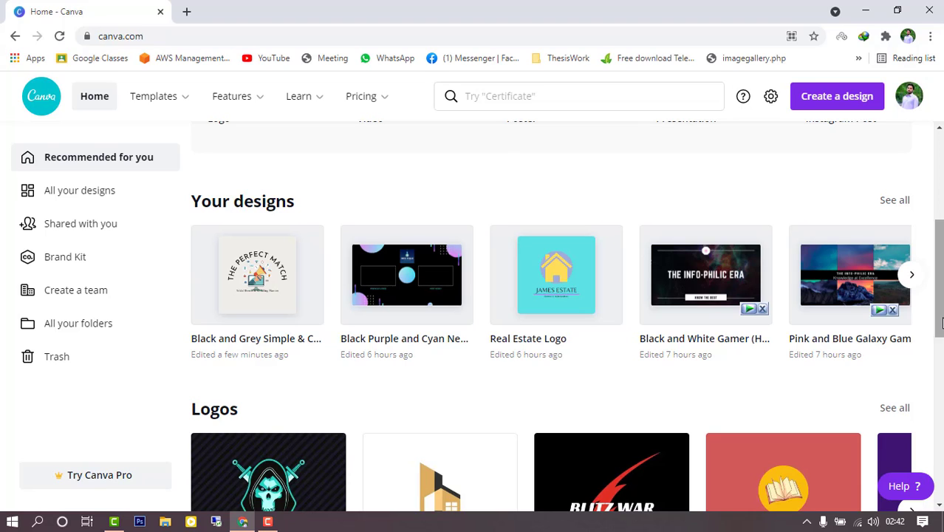
left_click(267, 522)
scroll(570, 437, "down", 3)
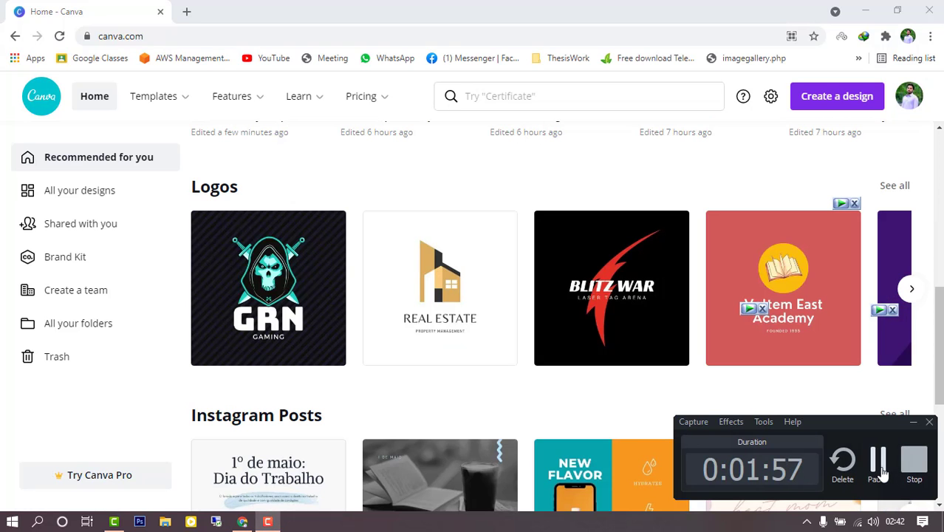
left_click(910, 471)
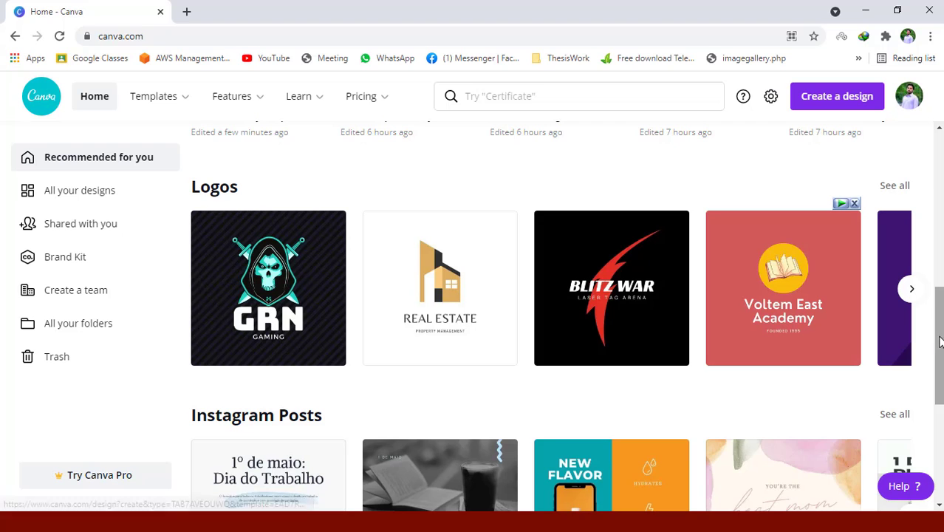
scroll(908, 373, "down", 3)
scroll(909, 374, "up", 1)
scroll(886, 319, "up", 5)
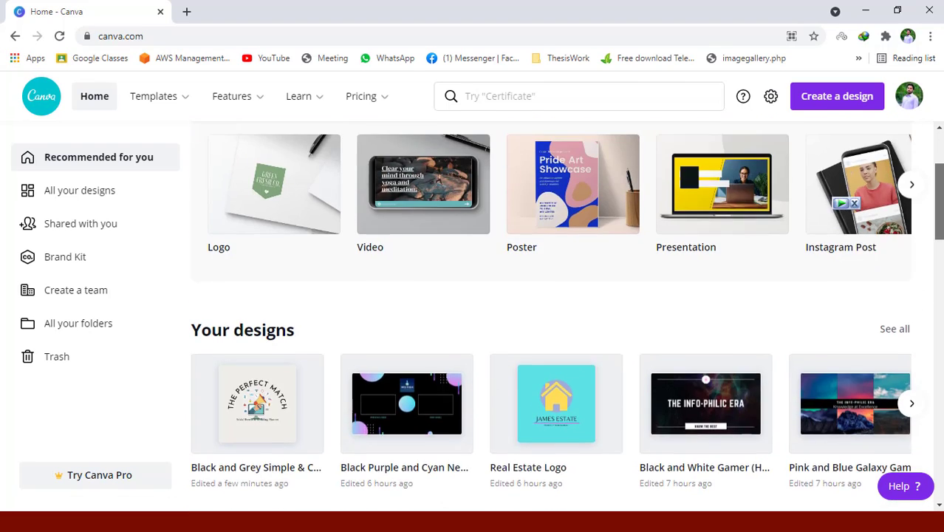
scroll(886, 320, "down", 3)
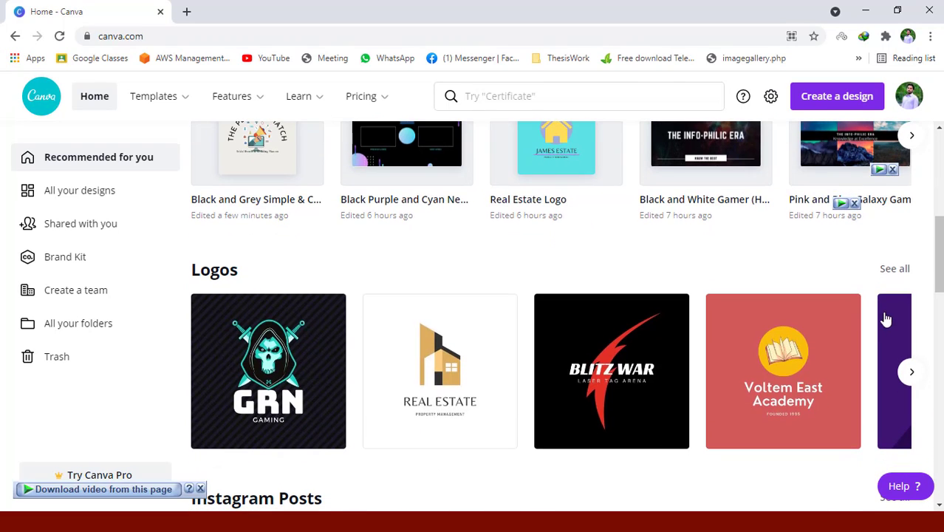
left_click(894, 271)
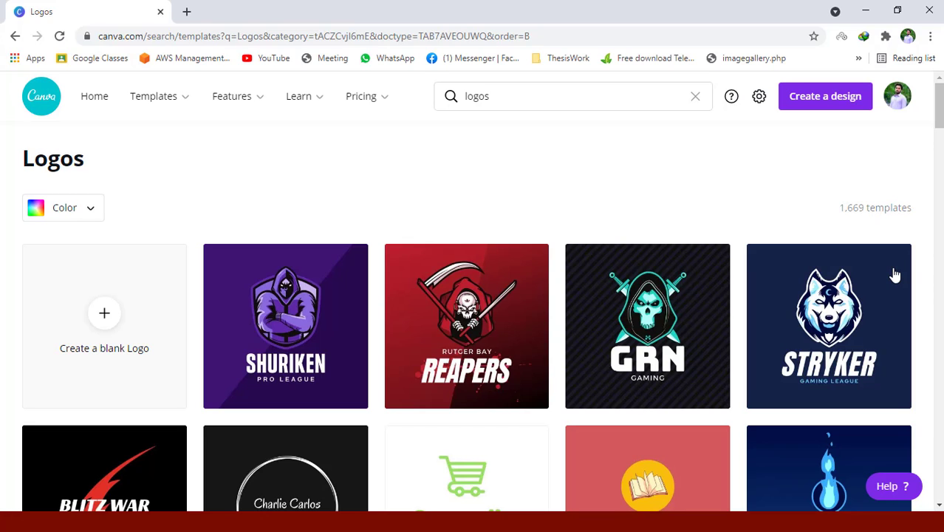
Open the light grey circular wedding logo template "The Perfect Match" with two interlocked rings for editing
scroll(840, 401, "down", 5)
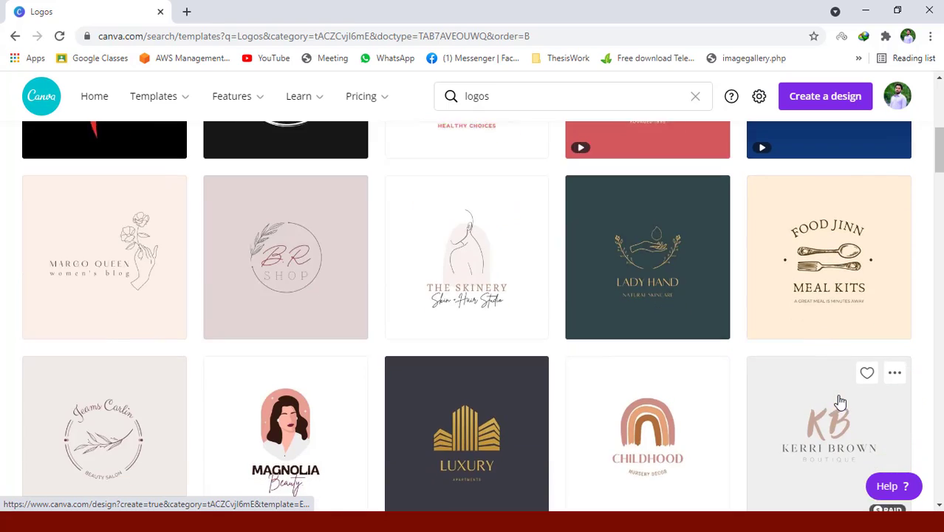
scroll(840, 401, "down", 8)
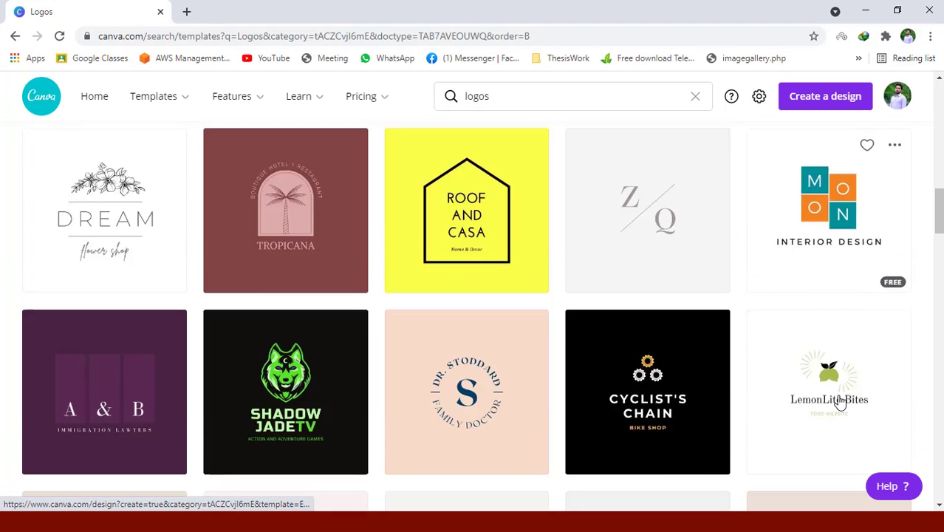
scroll(840, 401, "down", 5)
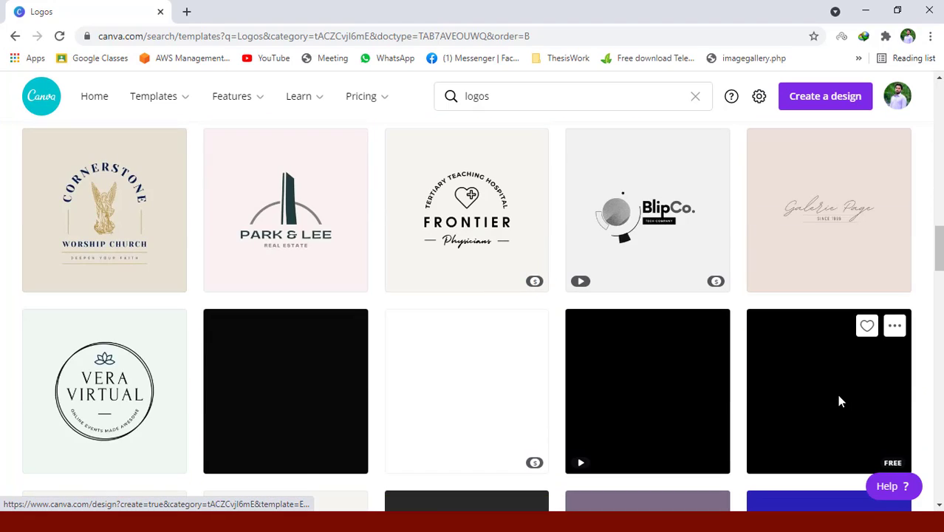
scroll(840, 401, "down", 4)
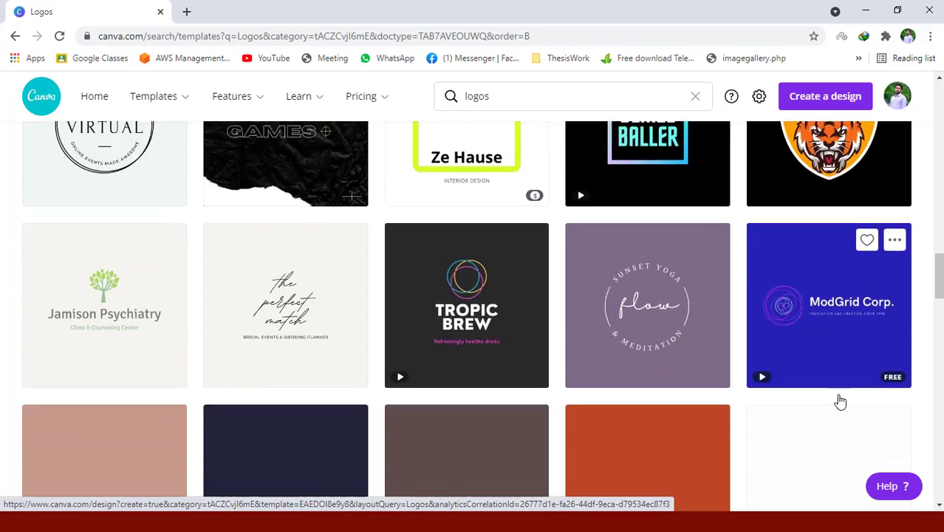
scroll(840, 401, "down", 7)
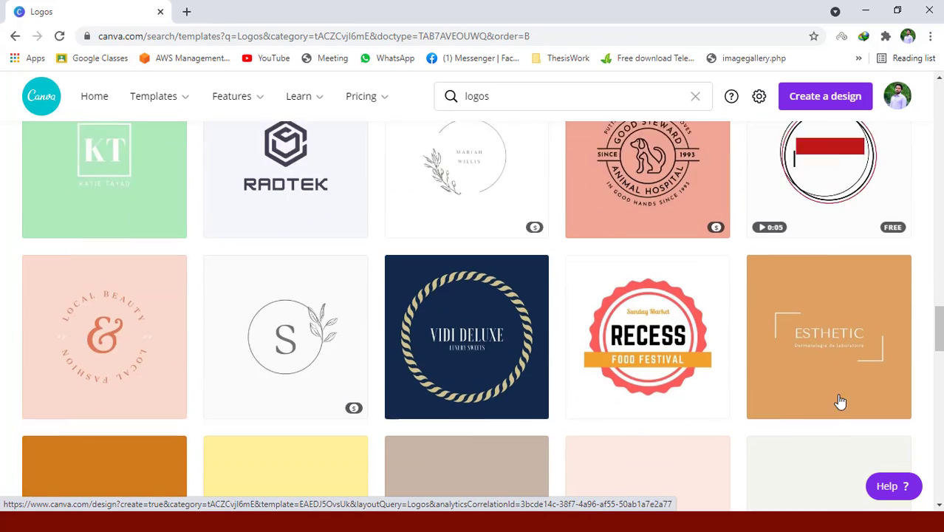
scroll(480, 322, "down", 3)
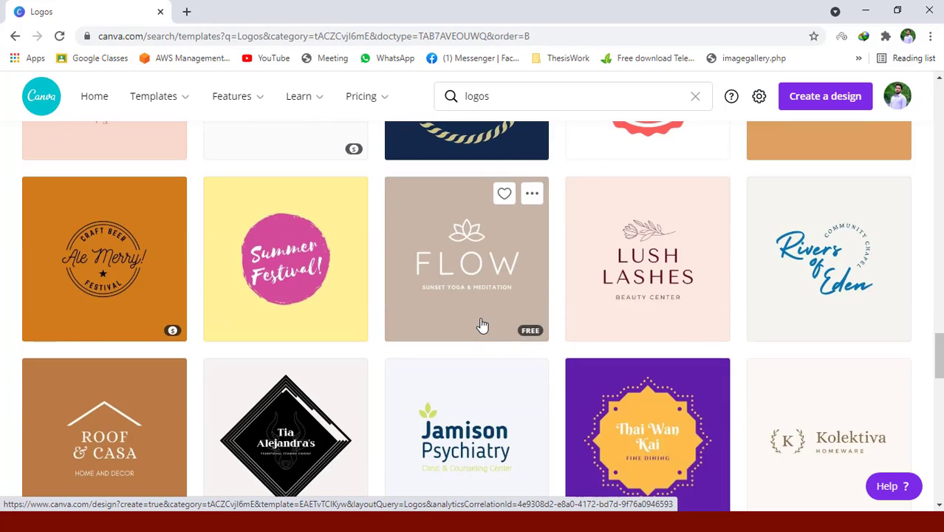
scroll(482, 325, "down", 5)
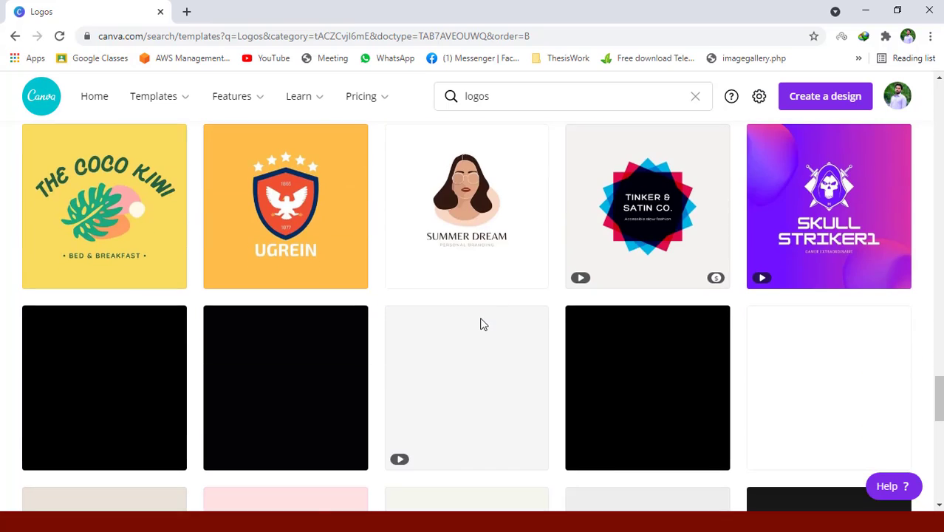
scroll(482, 325, "down", 3)
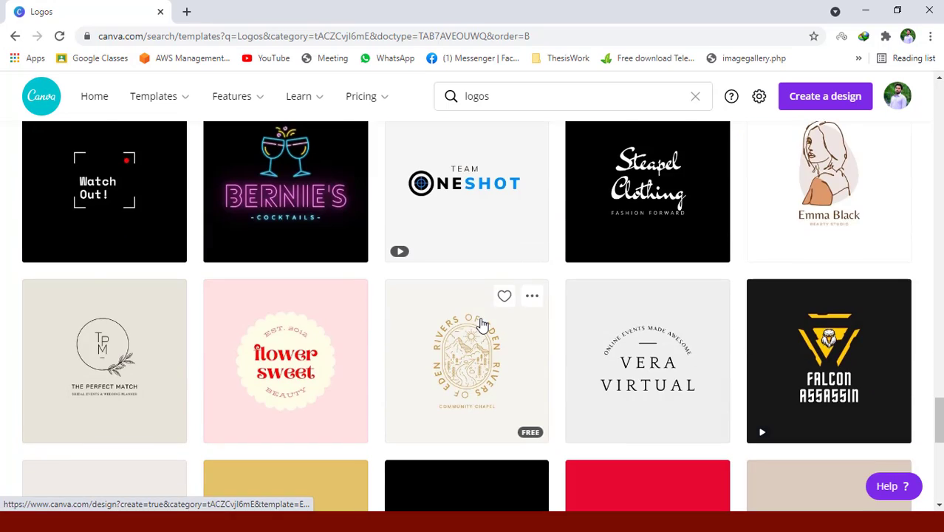
scroll(482, 325, "down", 2)
scroll(481, 325, "down", 3)
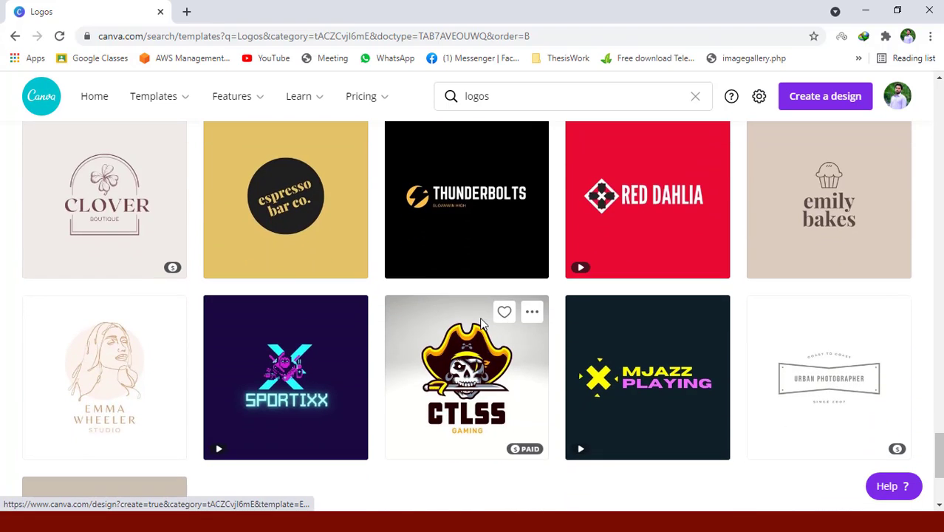
scroll(479, 323, "down", 4)
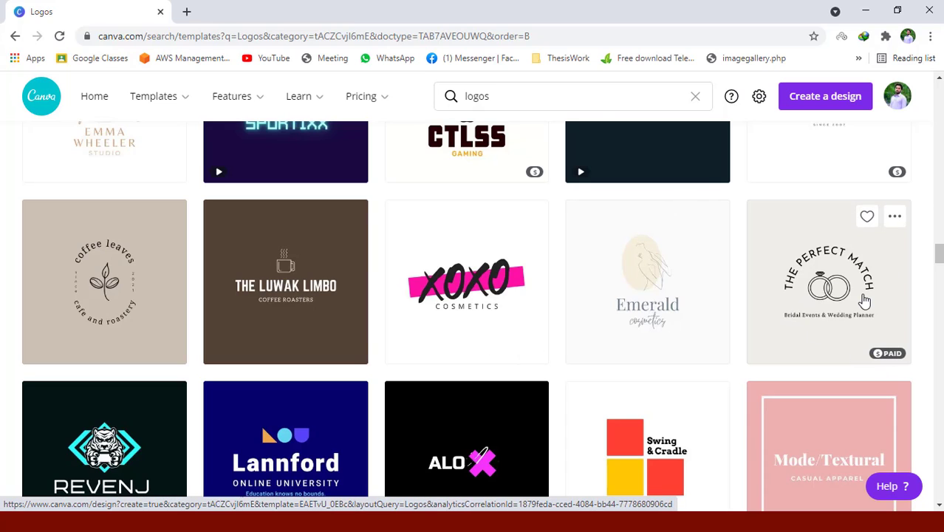
left_click(843, 294)
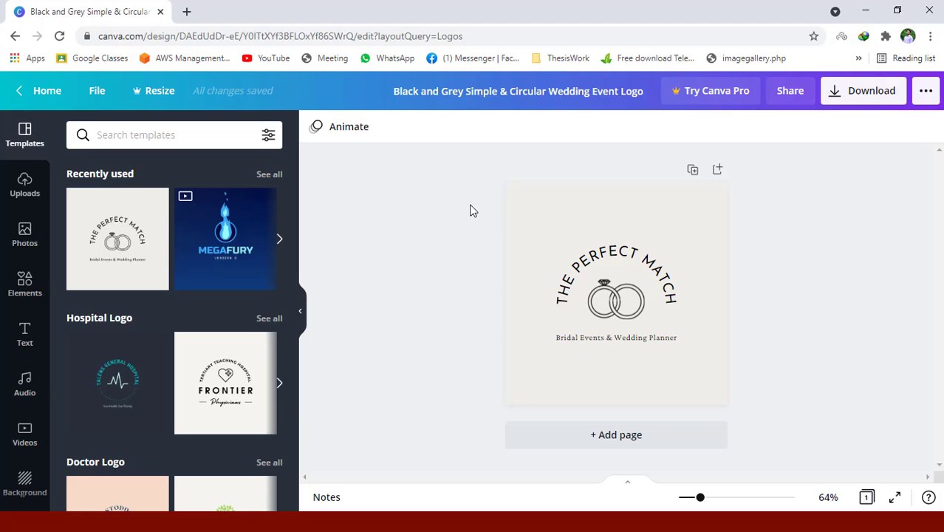
Delete the rings graphic, and enlarge the curved "THE PERFECT MATCH" text to about size 34.7, centred horizontally on the page
left_click(617, 303)
key("Delete")
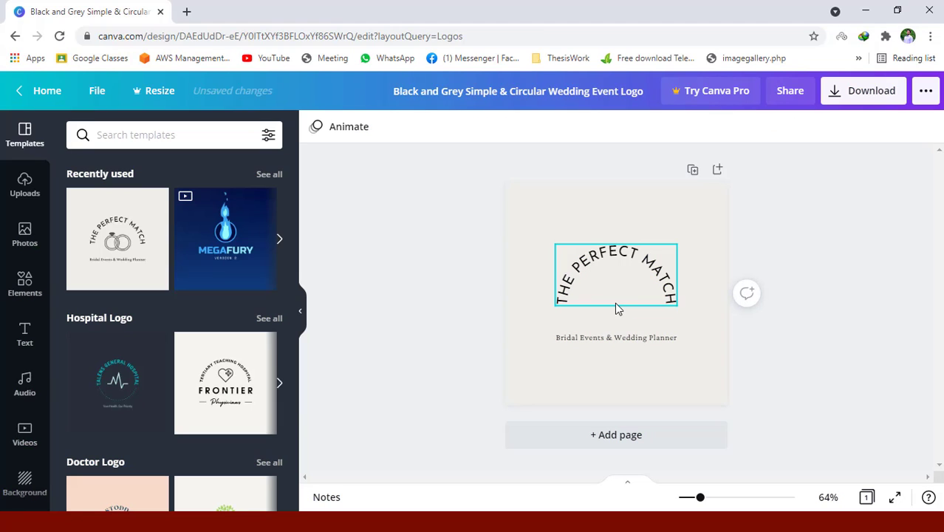
left_click(609, 270)
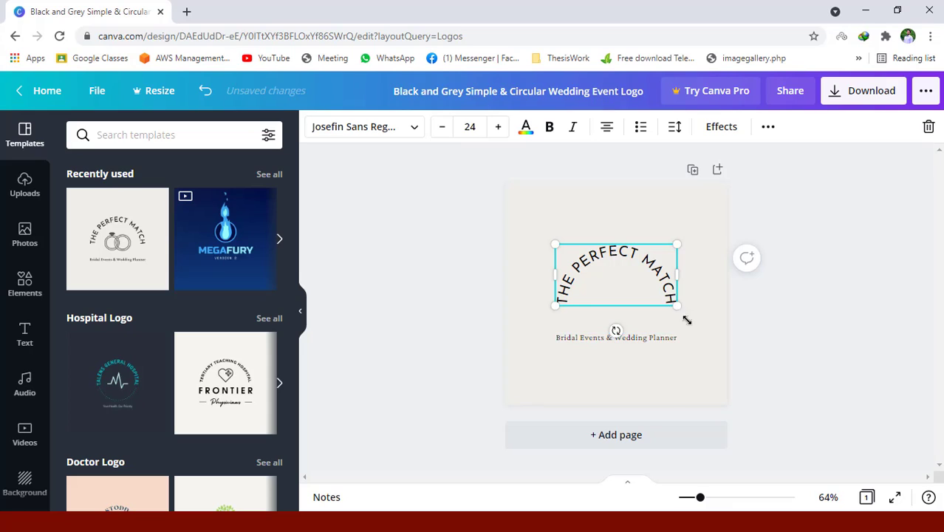
left_click_drag(687, 320, 736, 366)
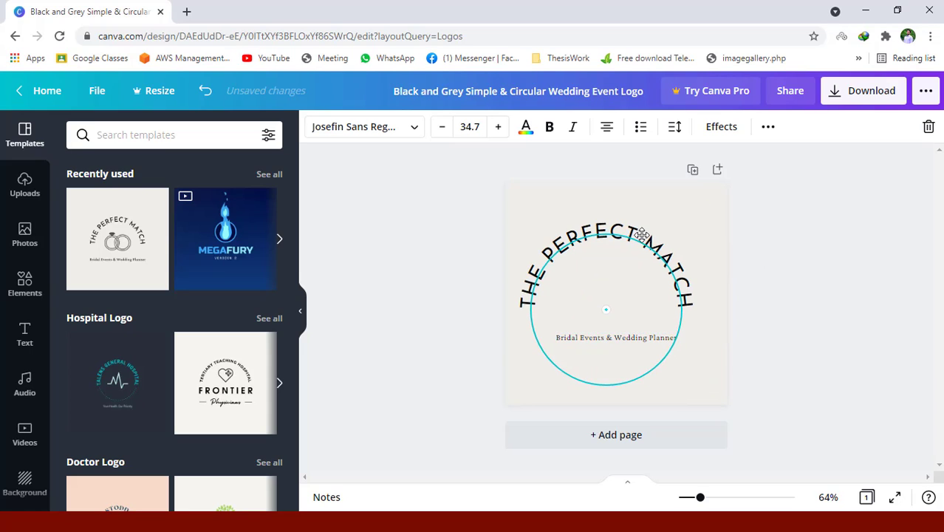
left_click_drag(642, 235, 653, 234)
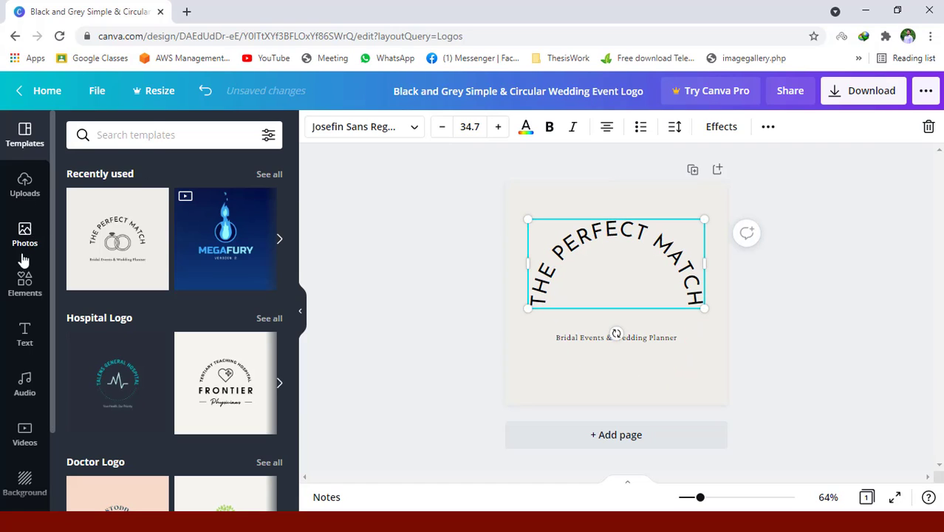
Search the elements library for "digital marketing"
left_click(25, 282)
left_click(178, 135)
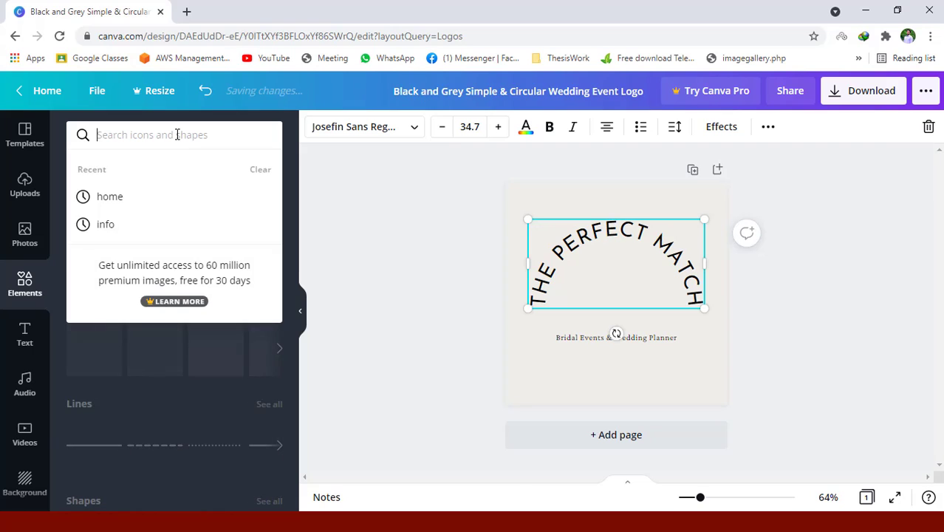
type("digital")
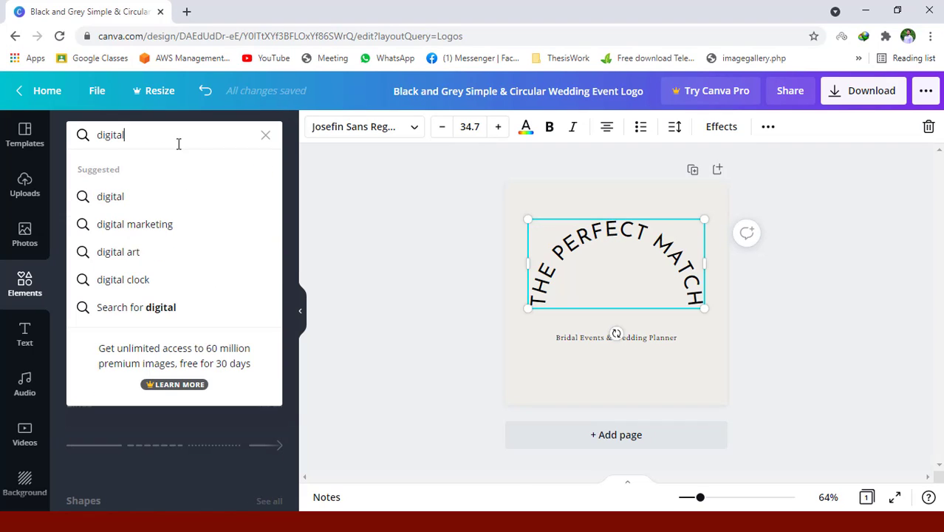
left_click(173, 225)
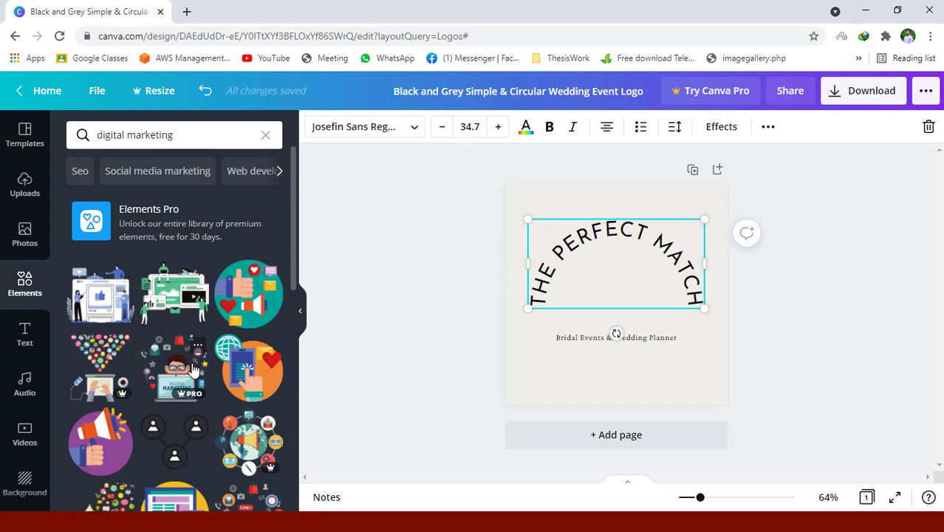
Add the line-art monitor graphic with rising chart arrows and centre it beneath the curved text, just above the tagline
scroll(195, 367, "down", 3)
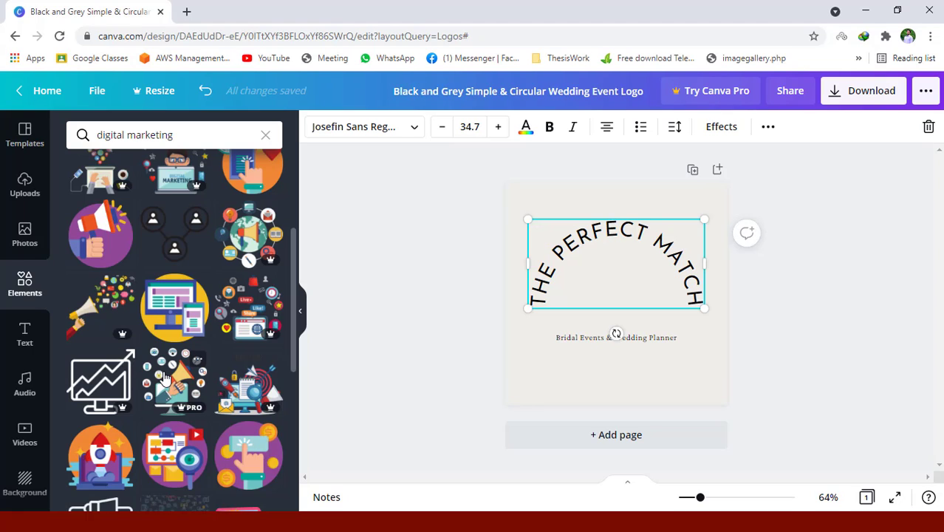
left_click(94, 379)
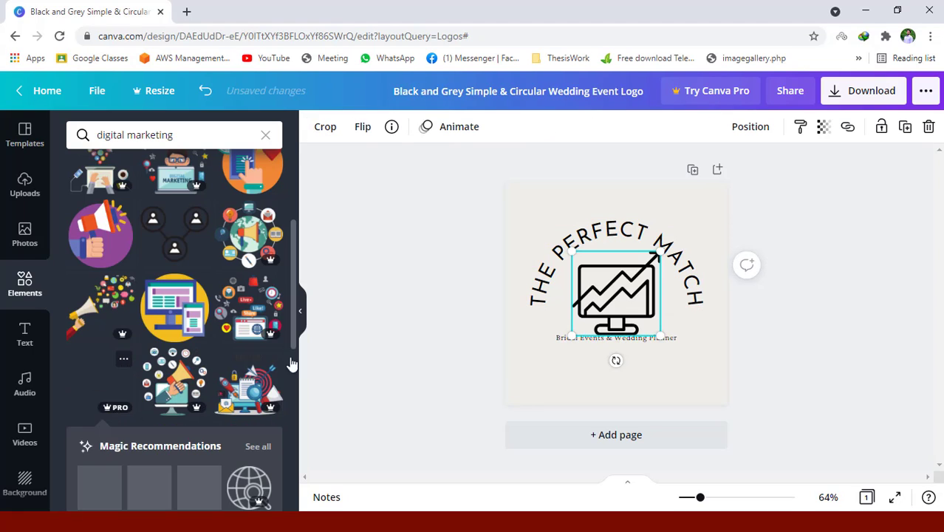
mouse_move(611, 294)
left_mouse_down()
mouse_move(599, 287)
mouse_move(616, 286)
left_mouse_up()
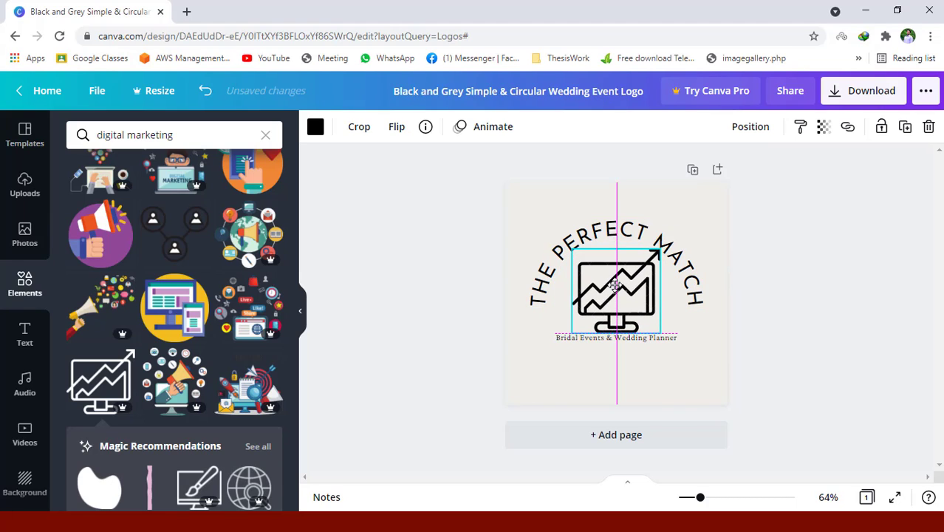
Centre the monitor graphic horizontally on the page and recolour it violet
left_click_drag(613, 284, 615, 286)
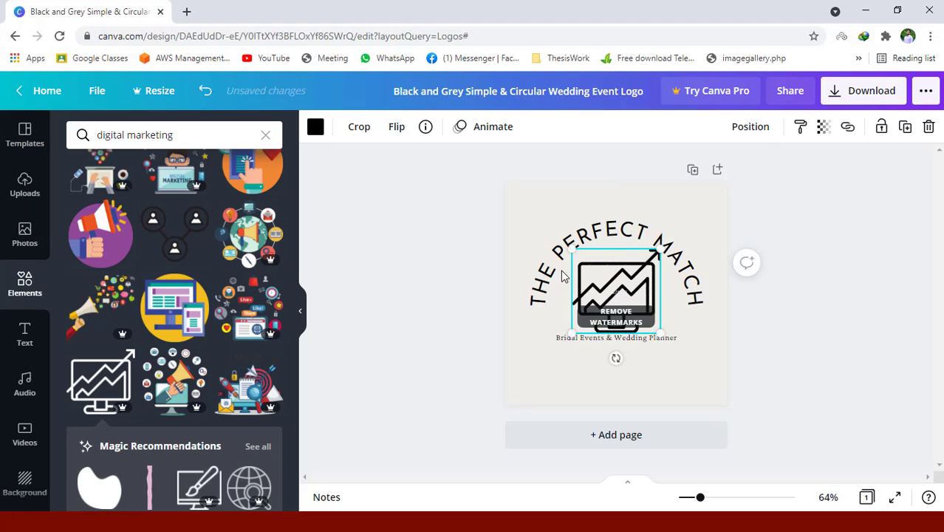
left_click(315, 126)
left_click(266, 382)
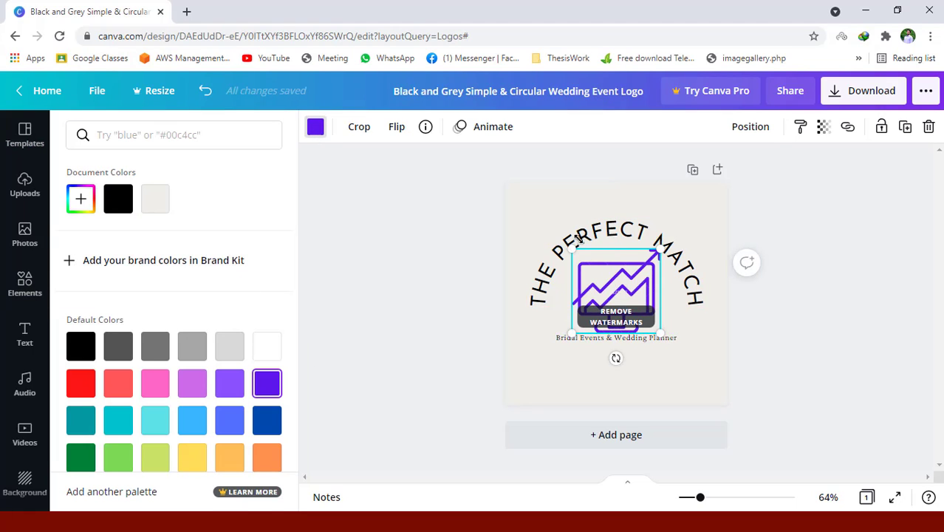
Replace the curved "THE PERFECT MATCH" text with "DIGITAL MARKETING"
left_click(622, 233)
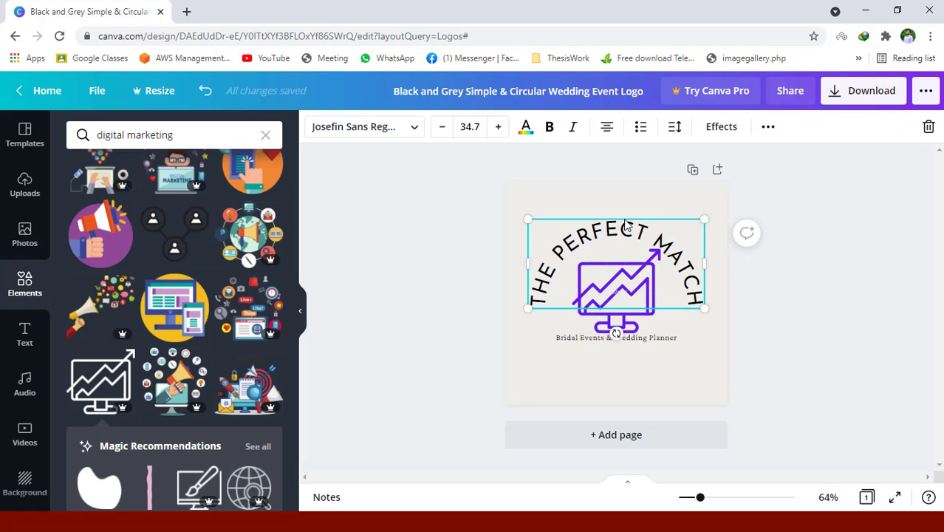
left_click_drag(625, 226, 625, 227)
double_click(607, 228)
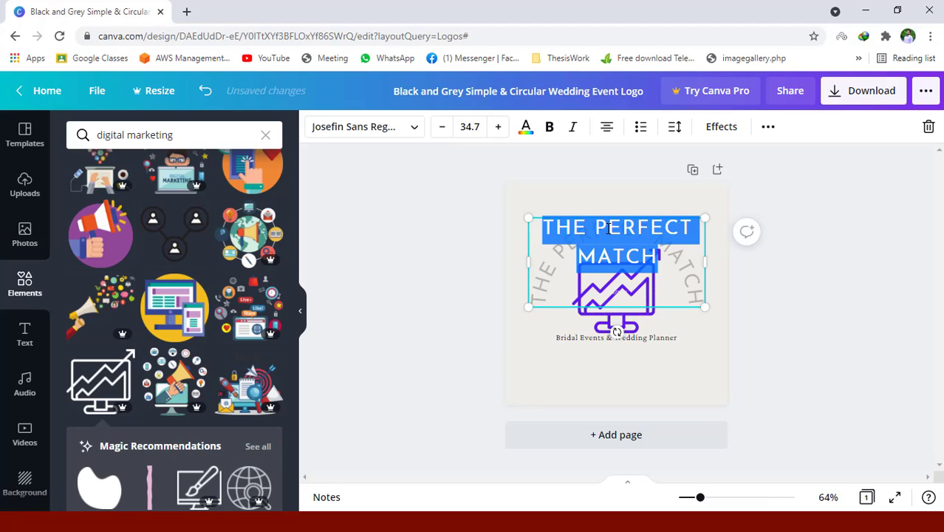
type("DIGITAL ")
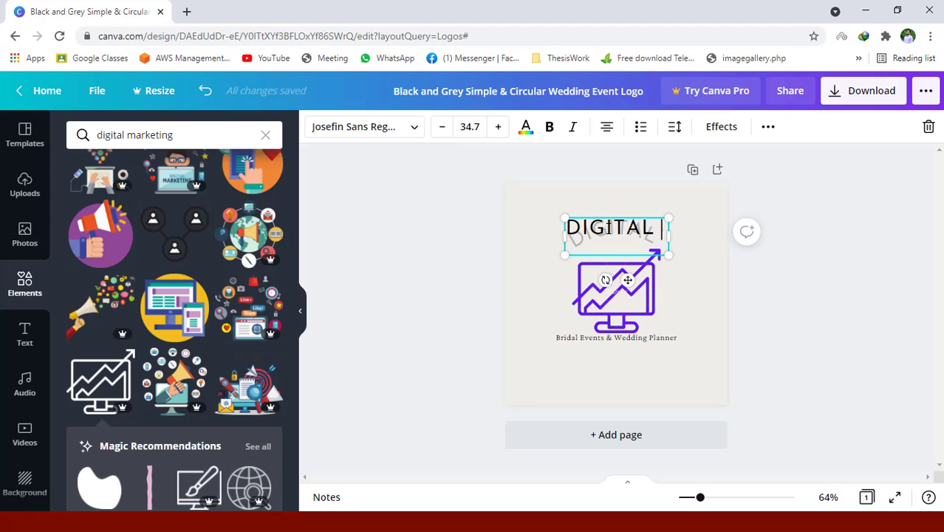
type("MARK")
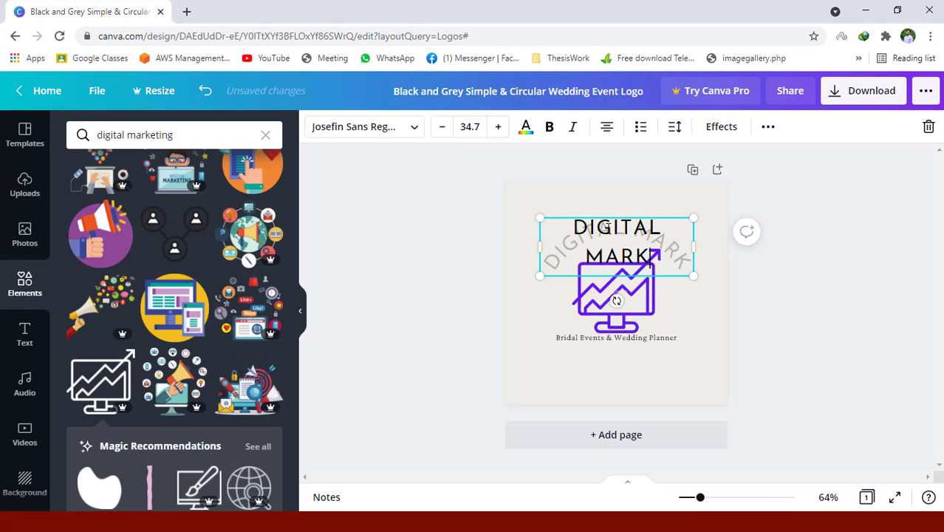
type("ETING")
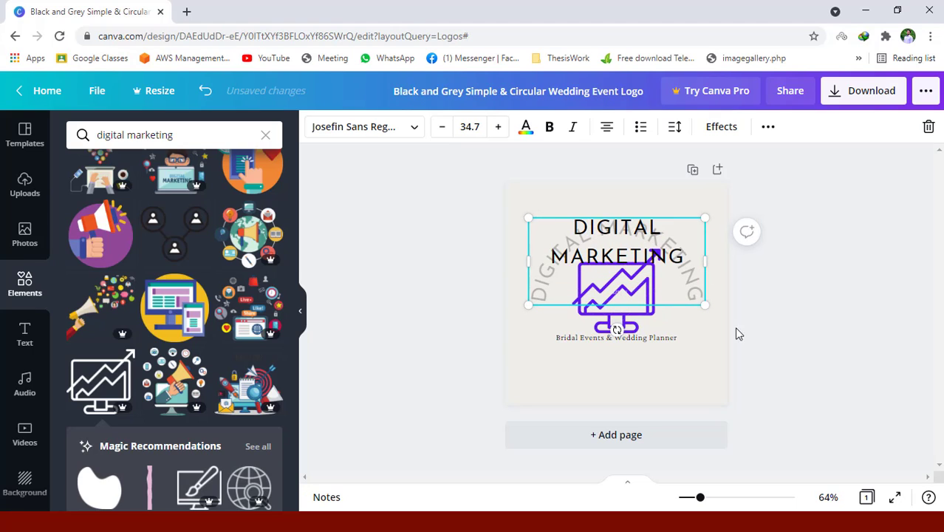
left_click(706, 391)
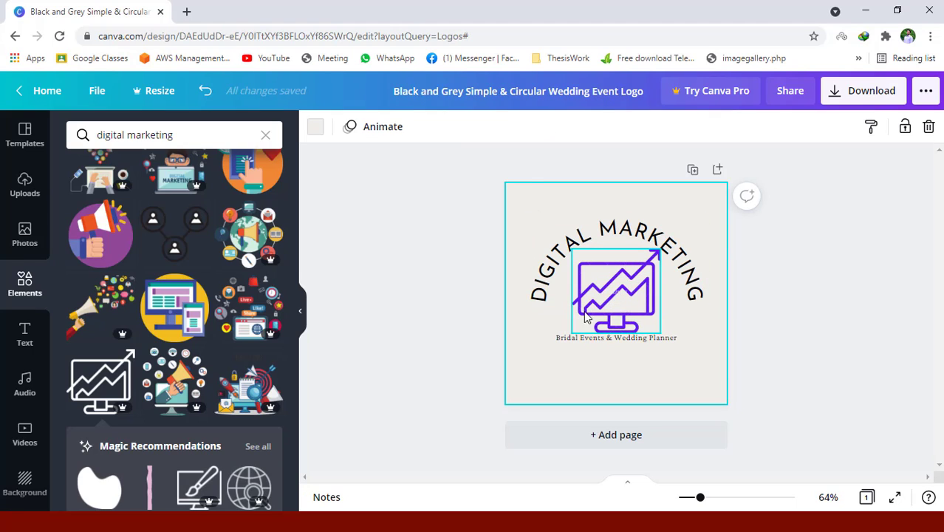
Replace the tagline beneath the monitor graphic with "Be the best at marketing"
left_click(623, 341)
left_click(623, 341)
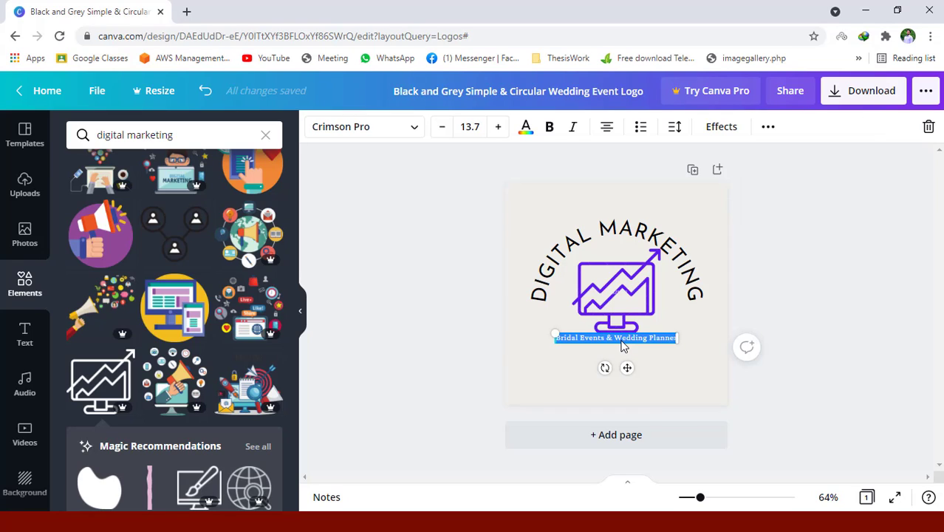
key("BackSpace")
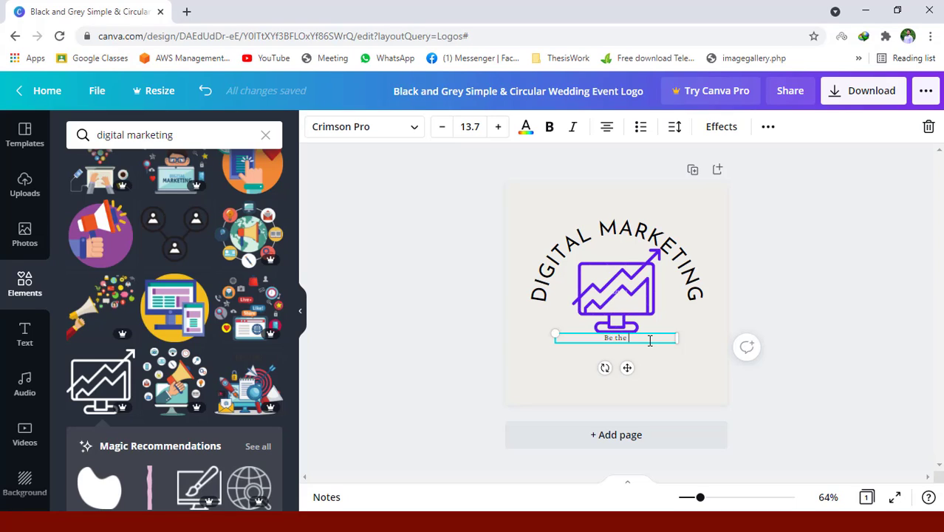
type("best at marketing")
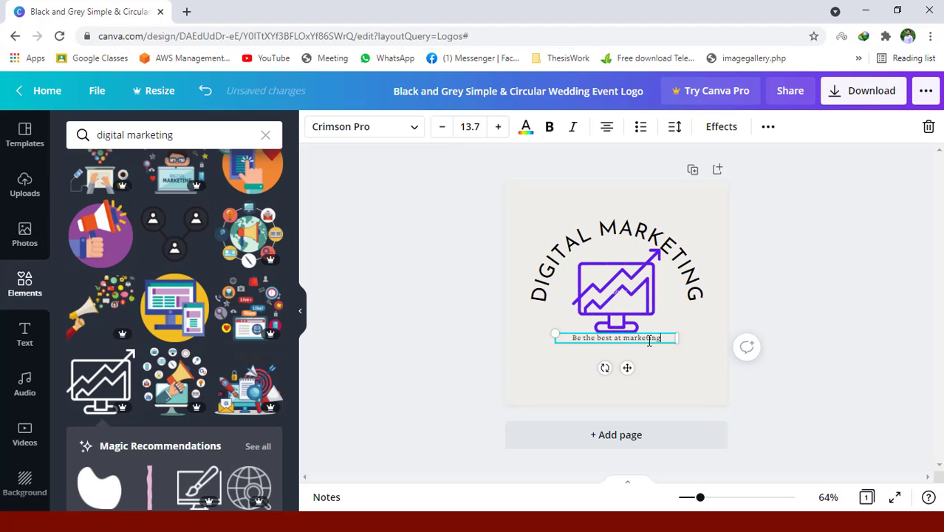
left_click(471, 324)
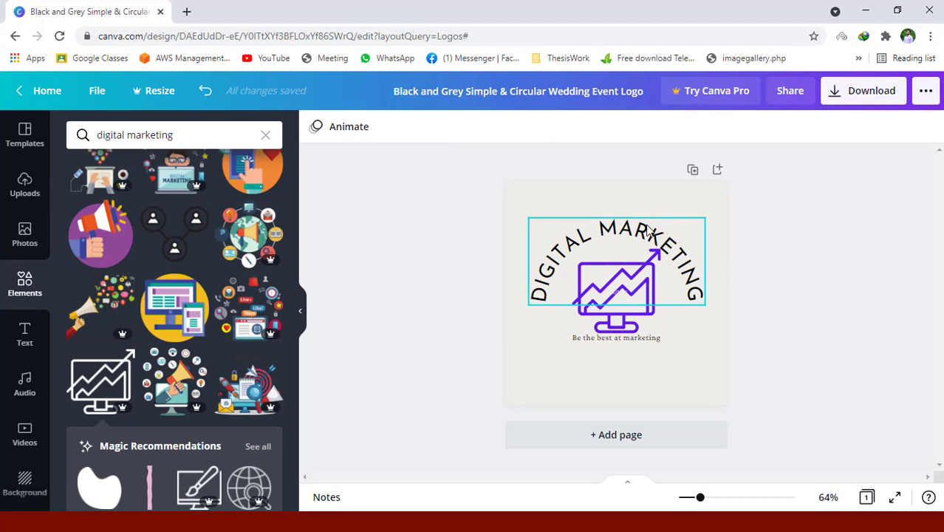
Try grey, turquoise and blue shades for the page background, and settle on yellow
left_click(696, 357)
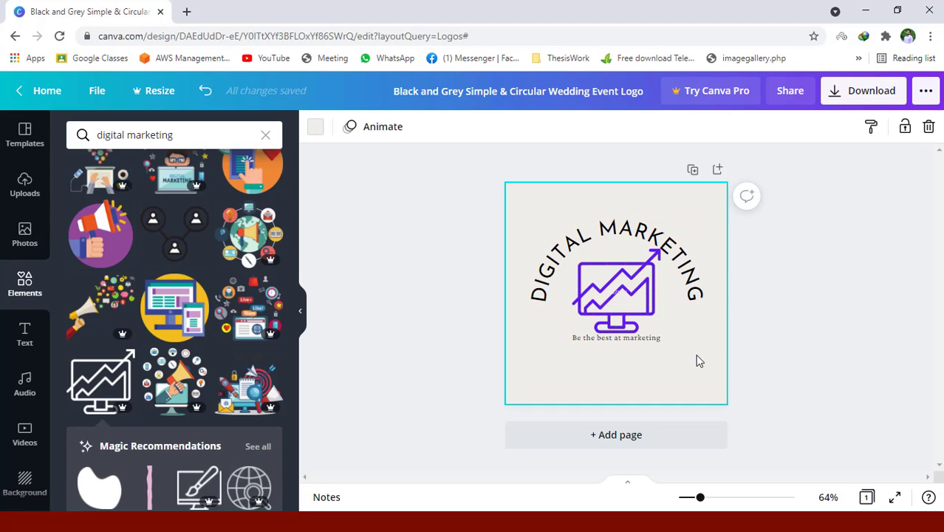
left_click(316, 126)
left_click(192, 354)
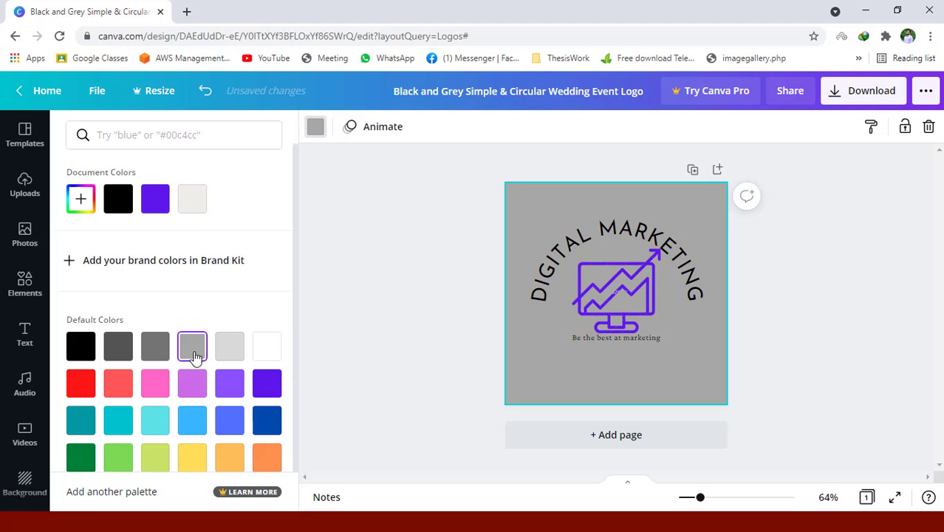
left_click(147, 421)
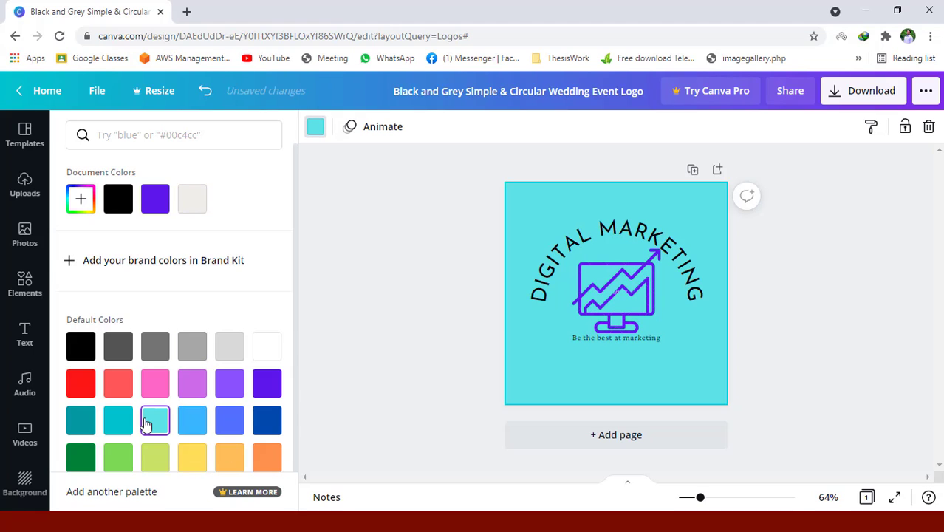
left_click(120, 425)
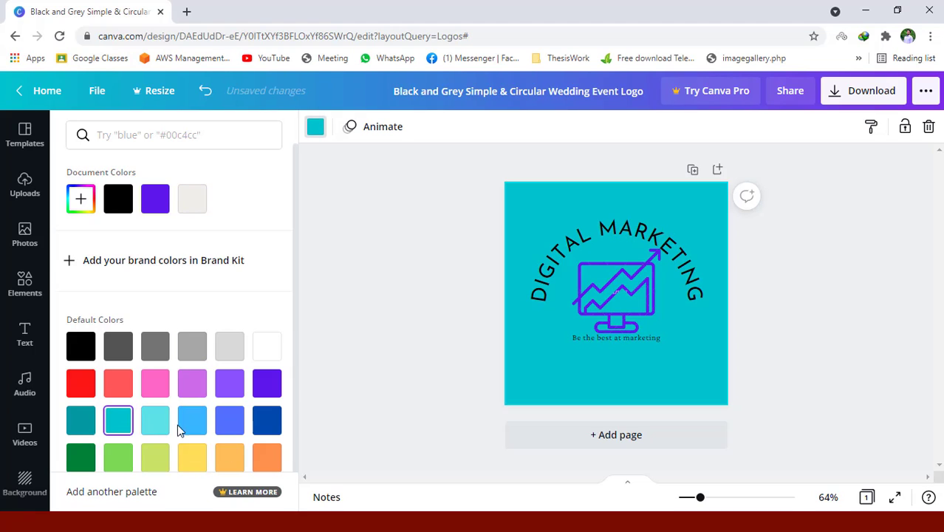
left_click(231, 428)
left_click(194, 426)
left_click(157, 427)
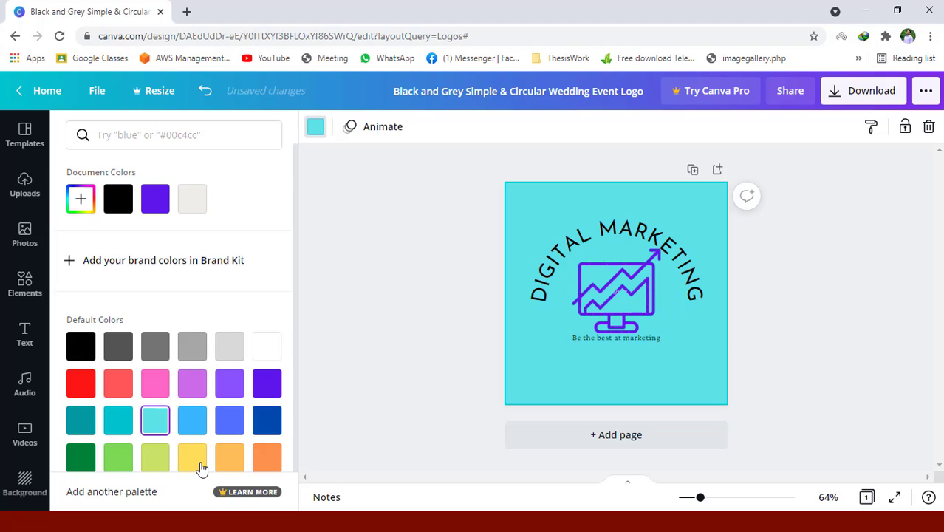
left_click(197, 463)
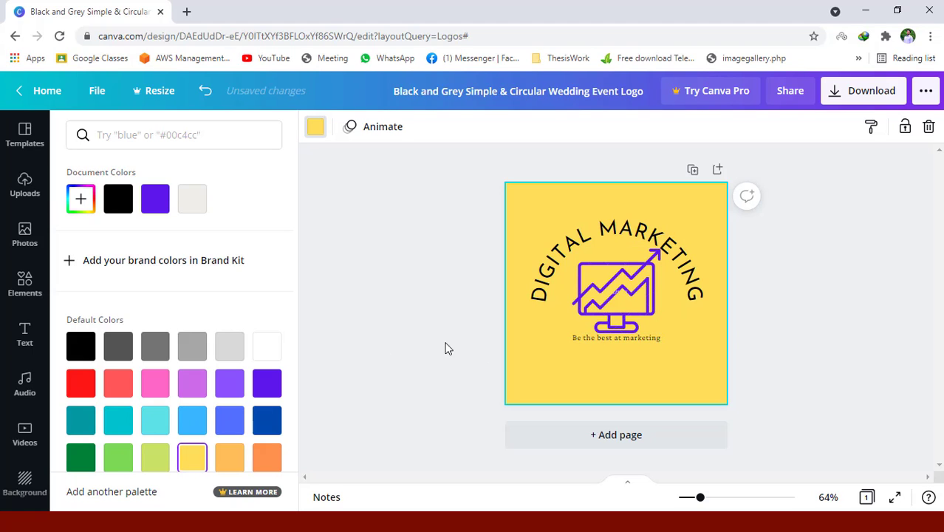
Make the tagline bold, enlarge it to about size 19.3 and centre it horizontally just below the monitor graphic
left_click(622, 341)
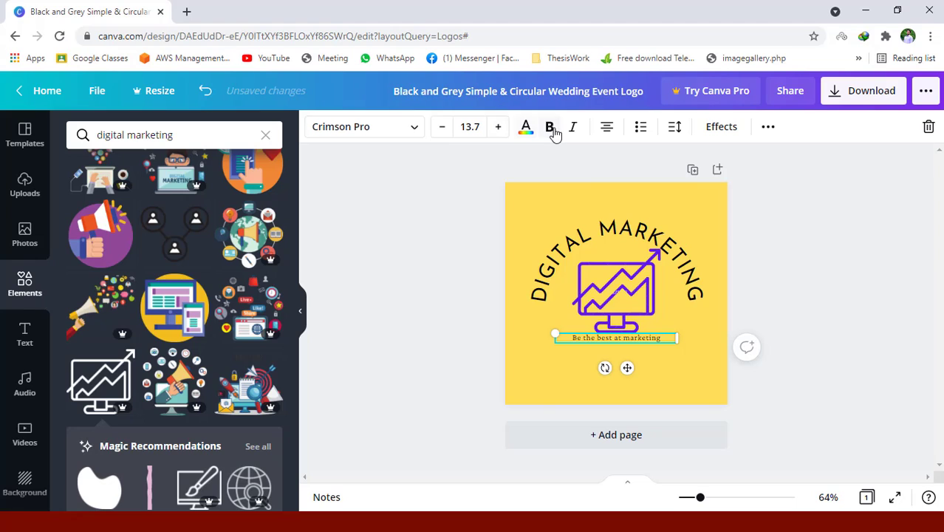
left_click(550, 127)
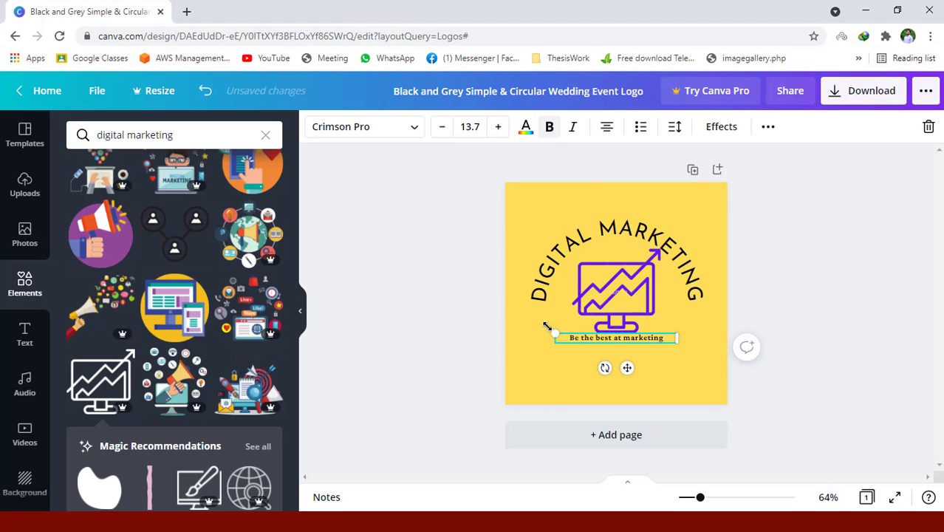
left_click_drag(546, 326, 507, 331)
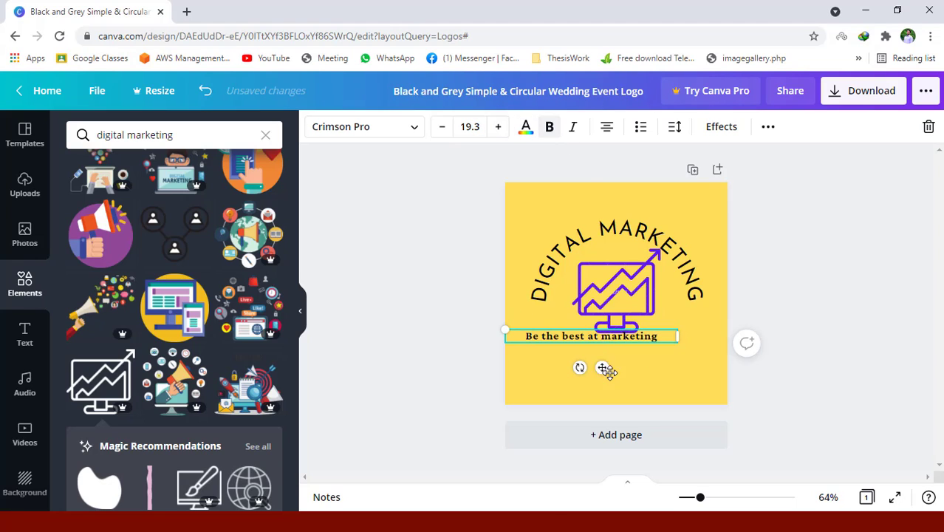
left_click_drag(606, 371, 627, 373)
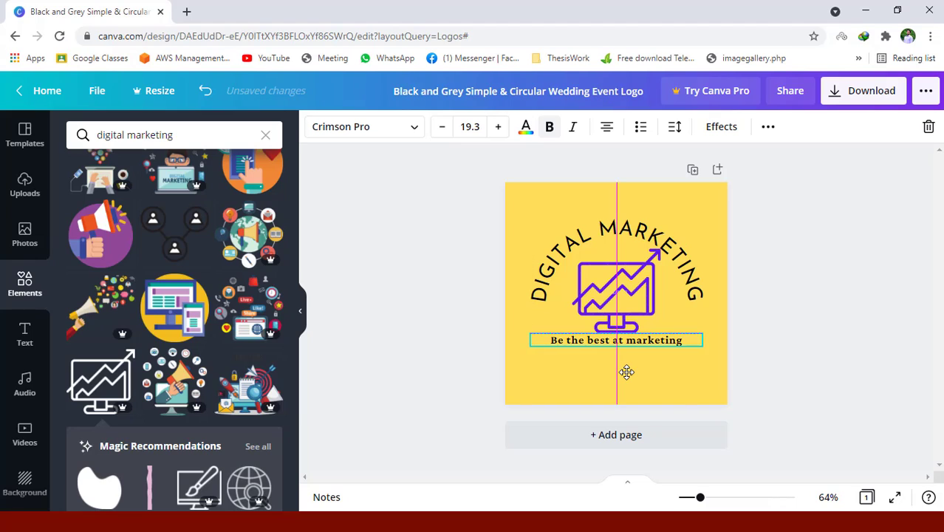
left_click(789, 262)
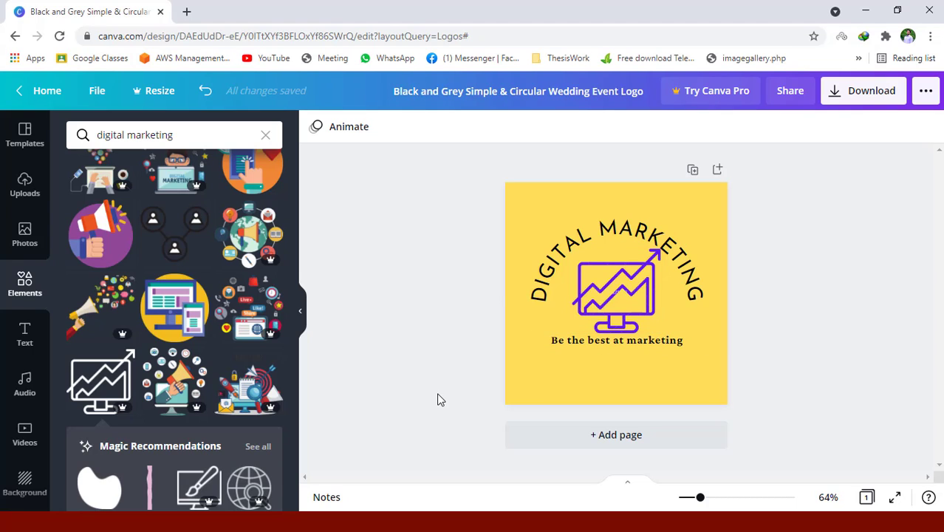
key("alt+Tab")
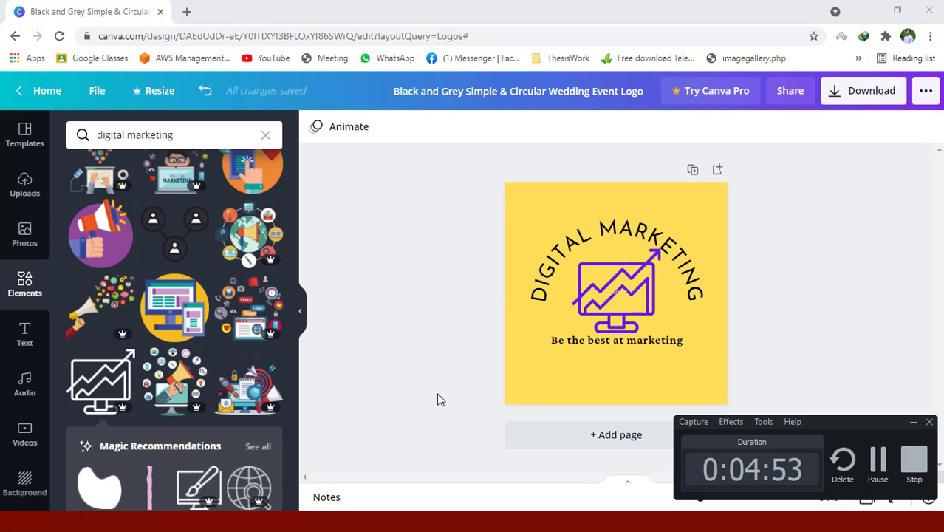
key("alt+Tab")
key("alt+Tab")
key("alt+shift+Tab")
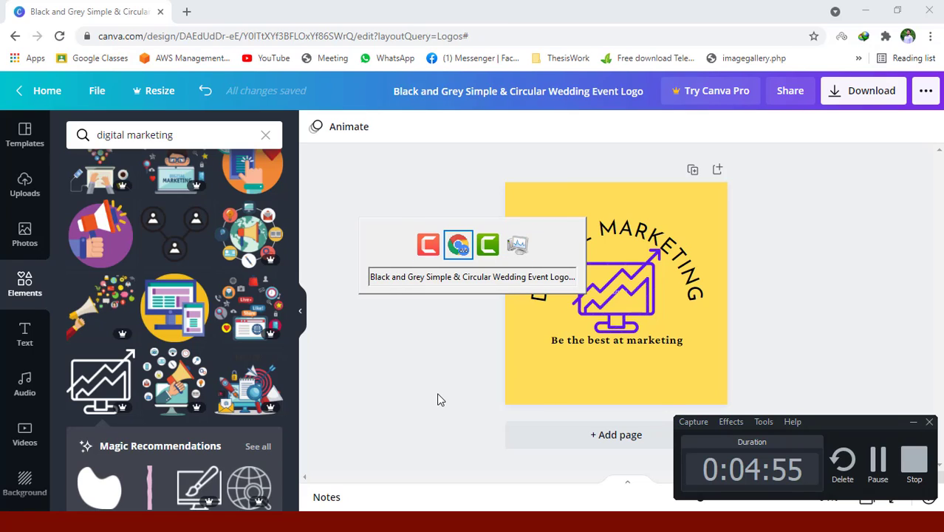
left_click(914, 422)
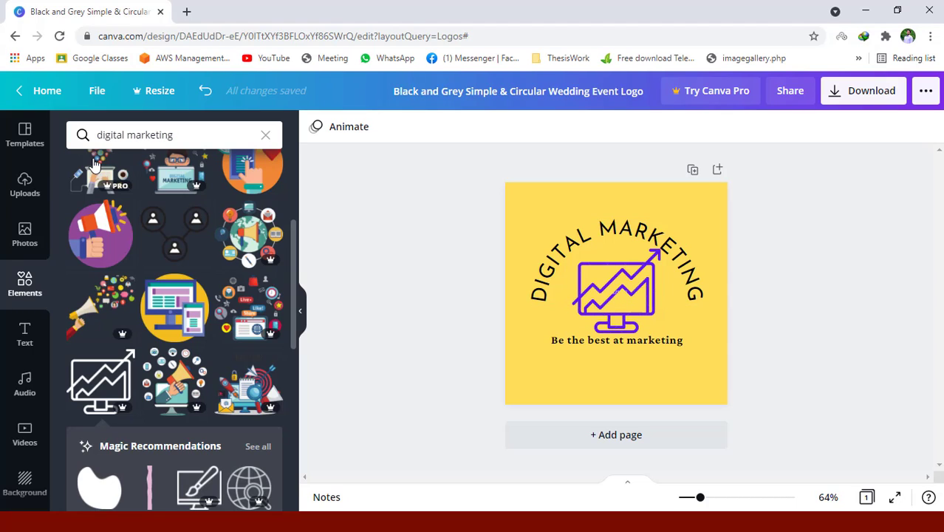
Browse the digital marketing graphics in the elements library for the range of free and Pro designs
scroll(29, 381, "down", 2)
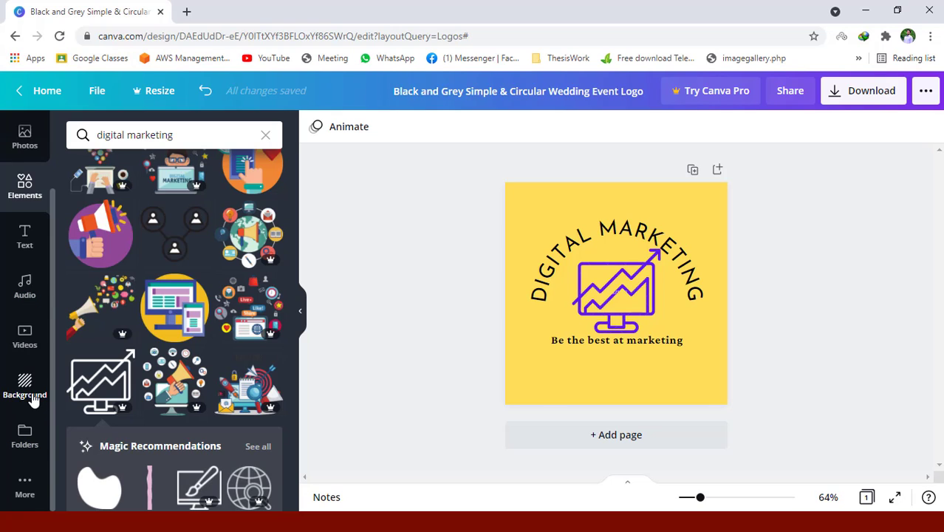
scroll(28, 399, "up", 2)
scroll(125, 369, "down", 3)
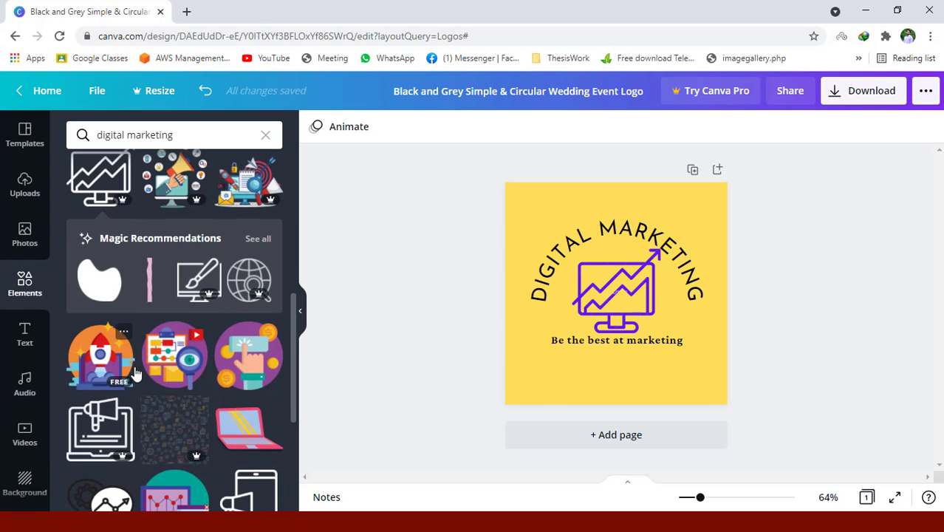
scroll(147, 316, "down", 4)
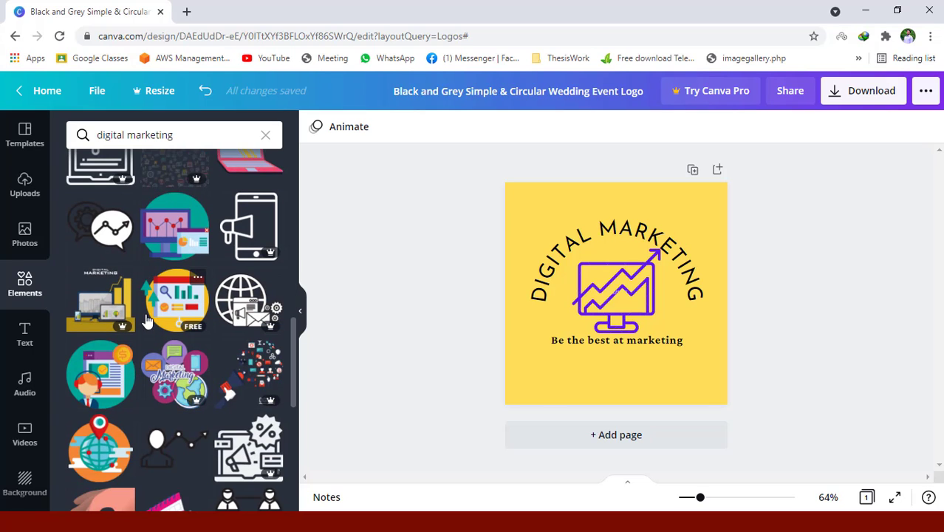
scroll(147, 319, "down", 4)
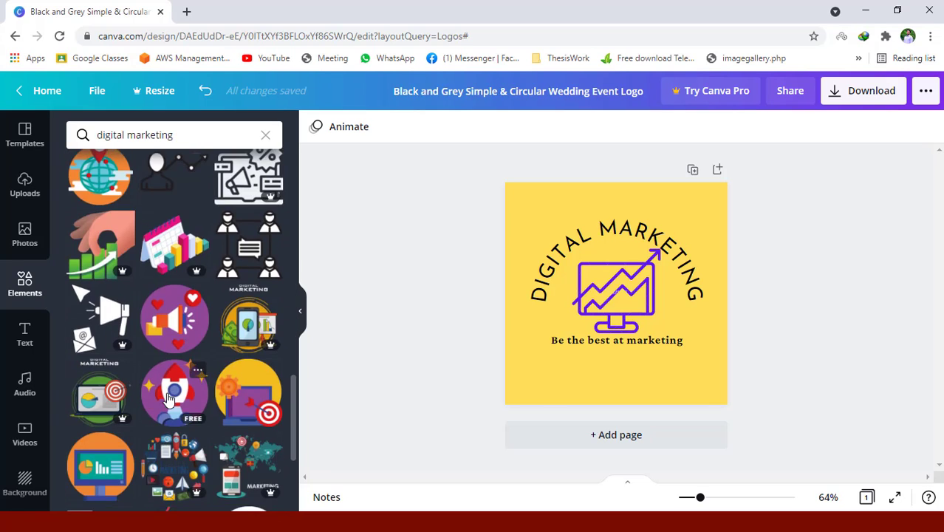
scroll(168, 396, "down", 5)
scroll(171, 366, "up", 3)
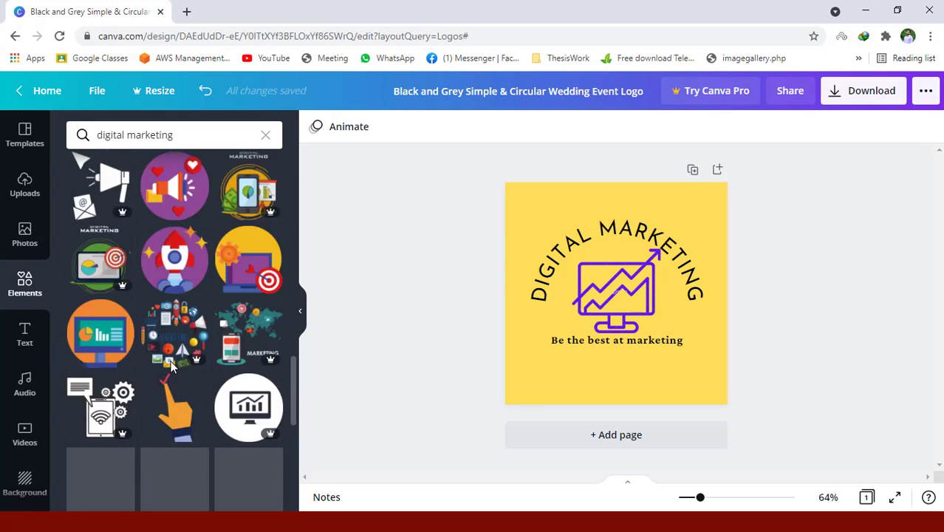
scroll(172, 366, "down", 10)
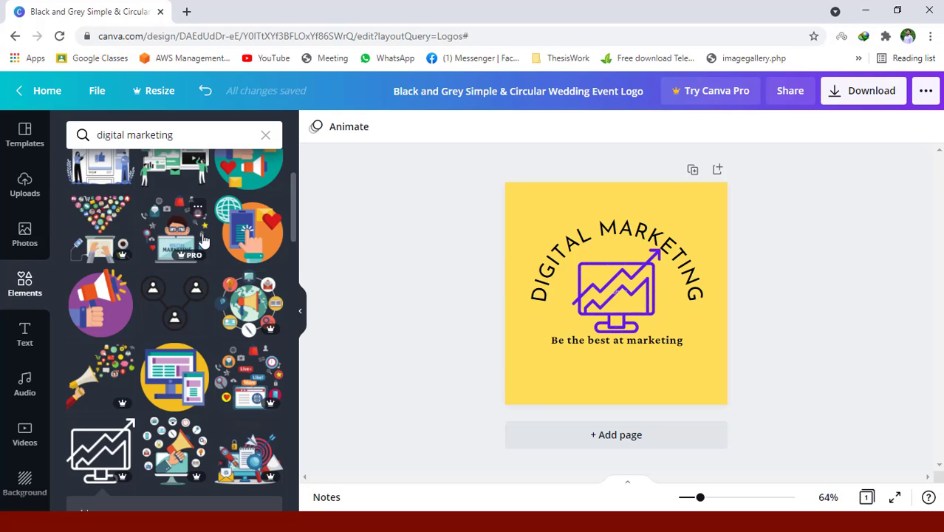
Open the design's download options, and look through the available publishing and sharing destinations
left_click(866, 96)
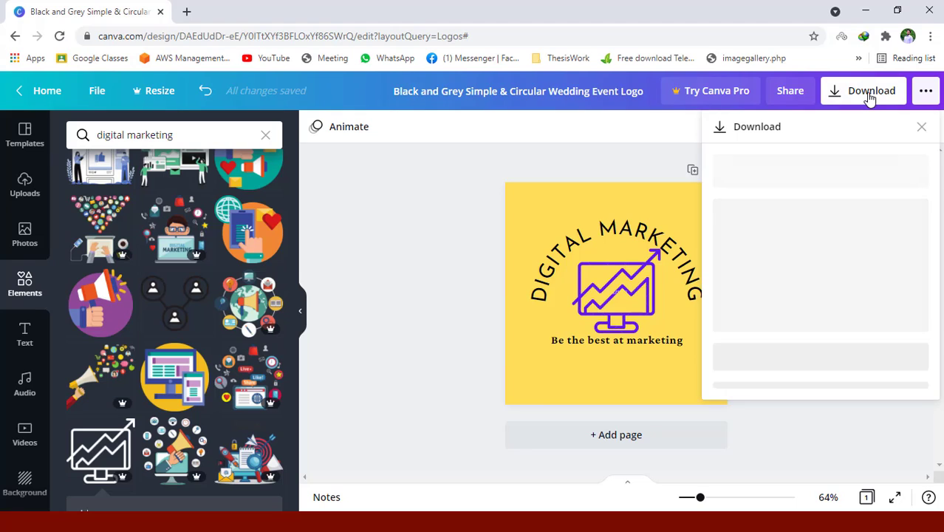
left_click(923, 94)
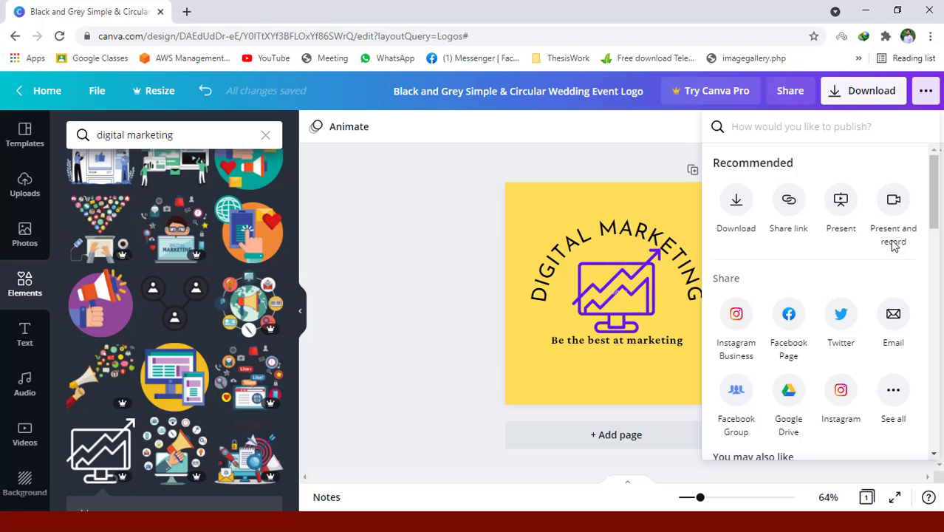
scroll(739, 338, "down", 5)
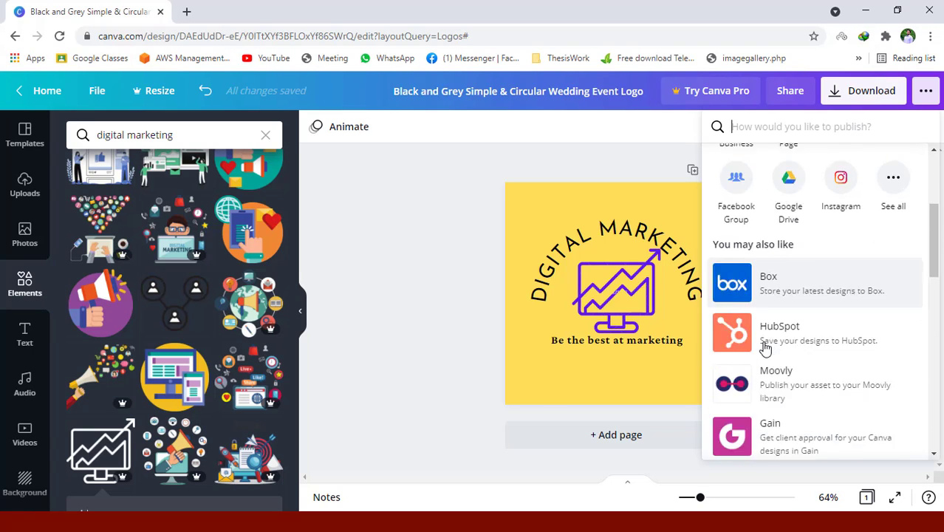
Look through the remaining publishing destinations, and review the PNG download settings and the payment methods for the premium image
scroll(809, 318, "down", 8)
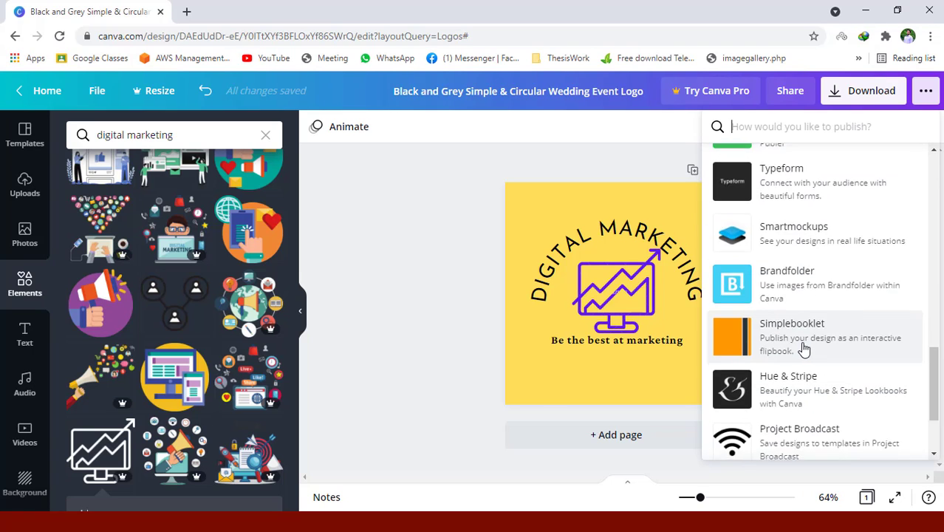
scroll(802, 346, "up", 13)
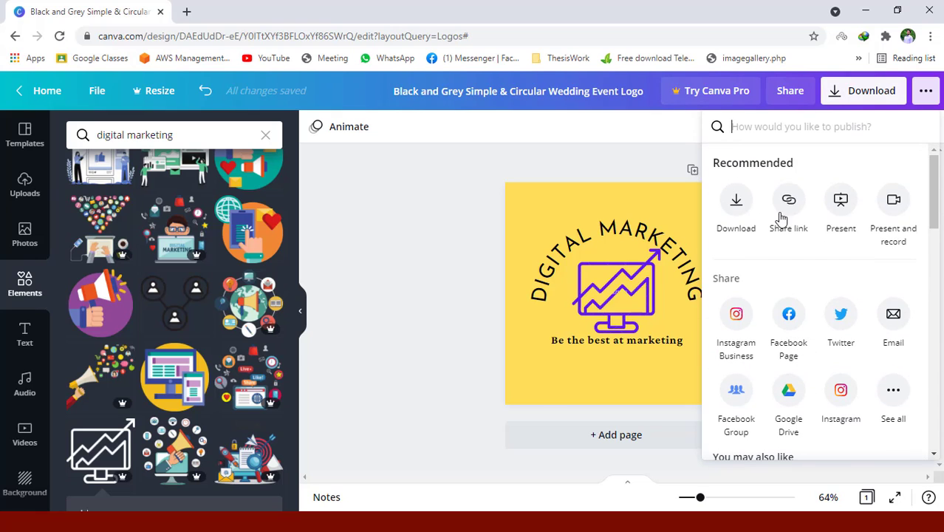
left_click(729, 209)
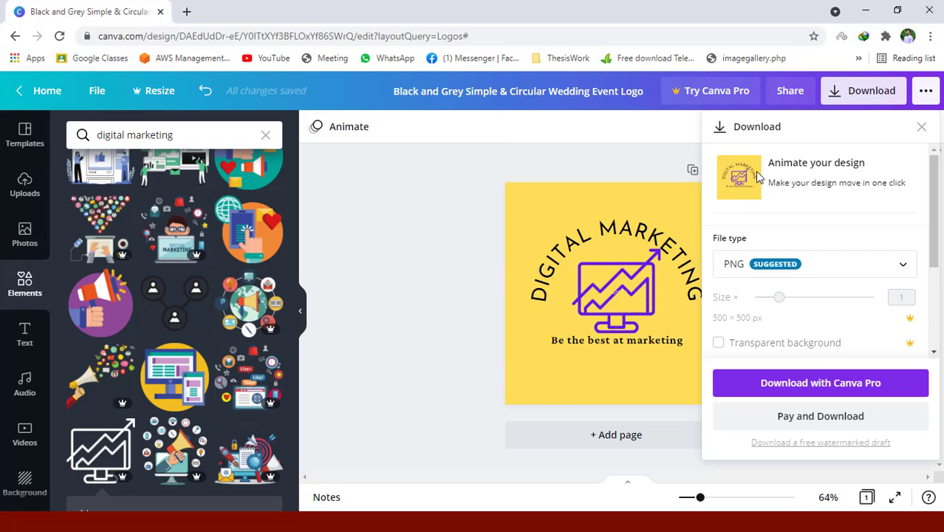
left_click(779, 268)
left_click(782, 270)
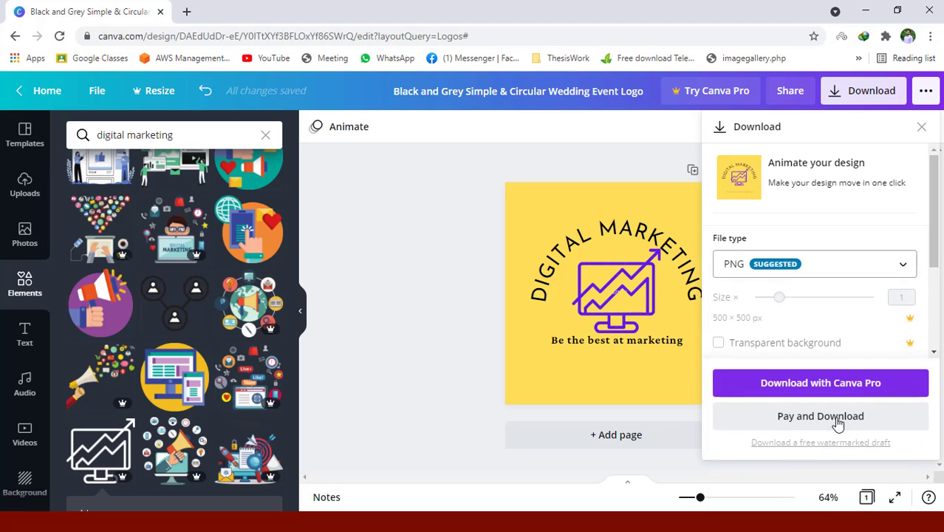
left_click(775, 419)
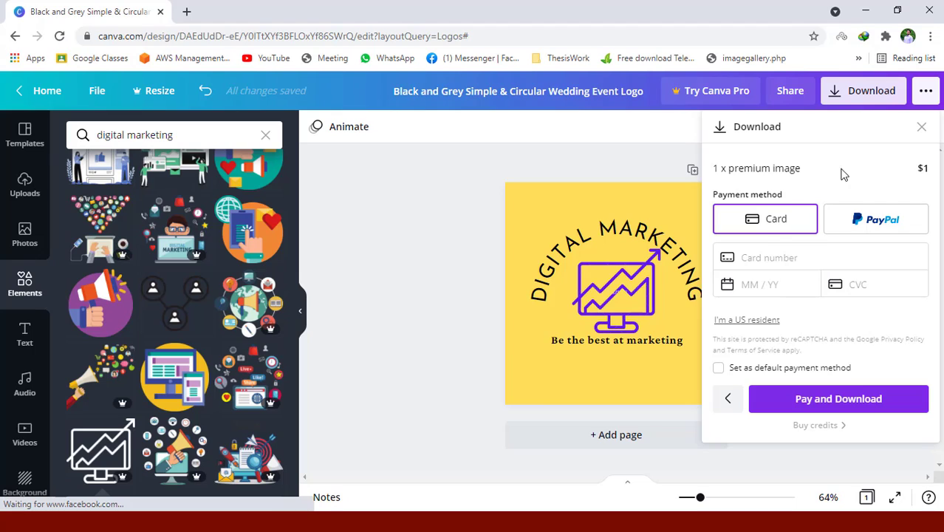
left_click(922, 128)
Delete the purple monitor graphic from the logo, and check the download options without the premium element
left_click(604, 288)
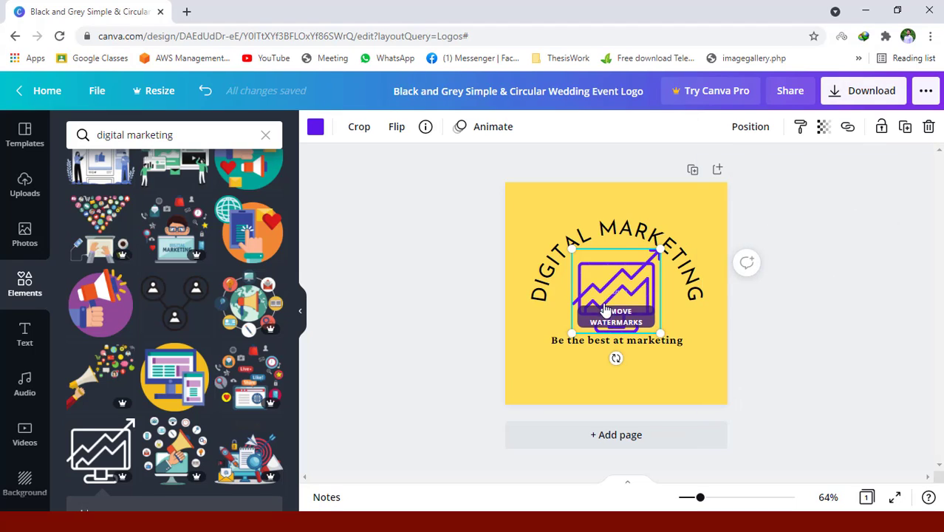
left_click(670, 227)
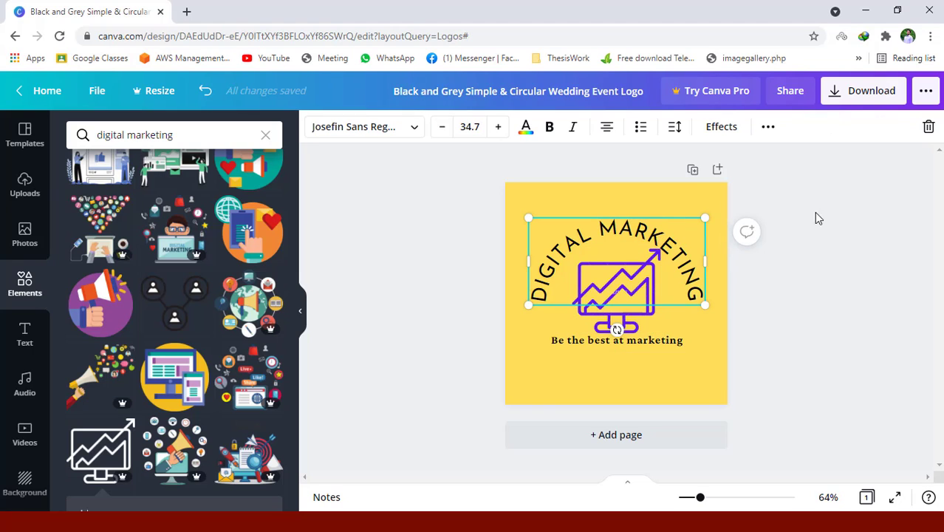
left_click(852, 92)
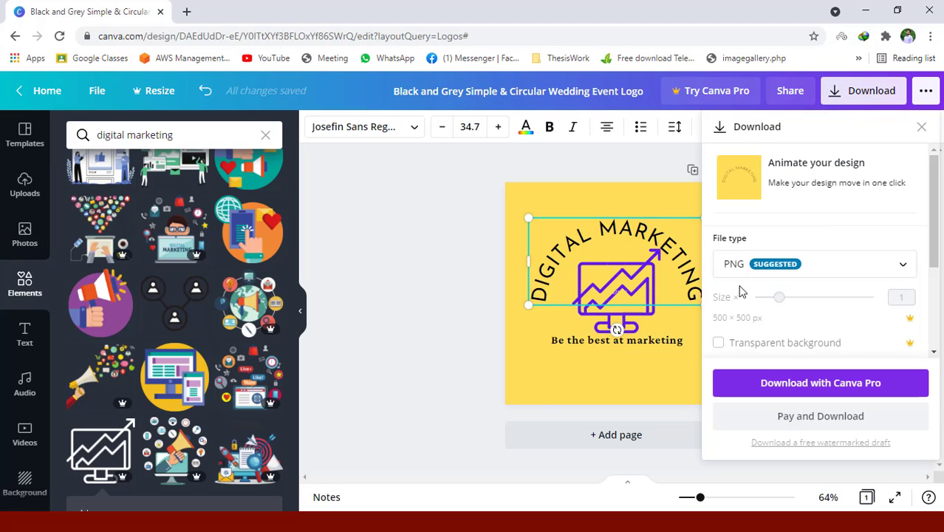
left_click(632, 293)
key("Delete")
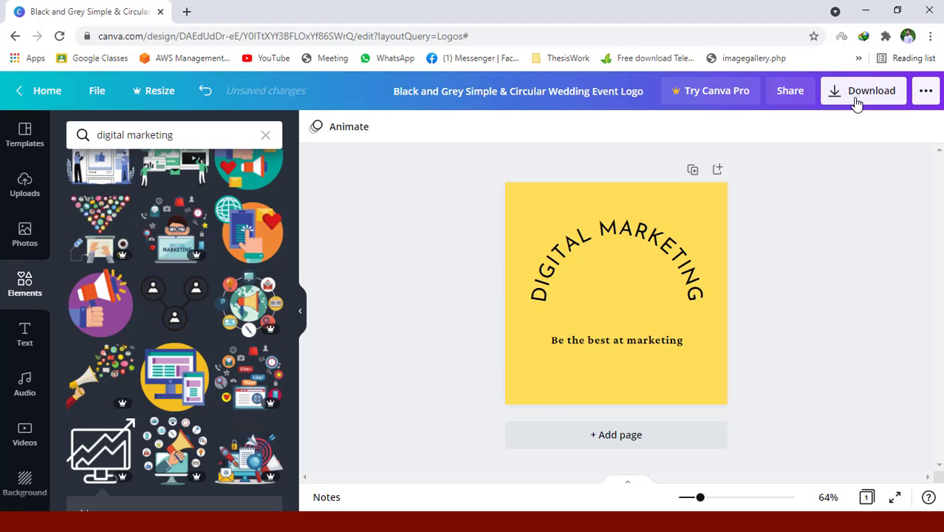
left_click(856, 98)
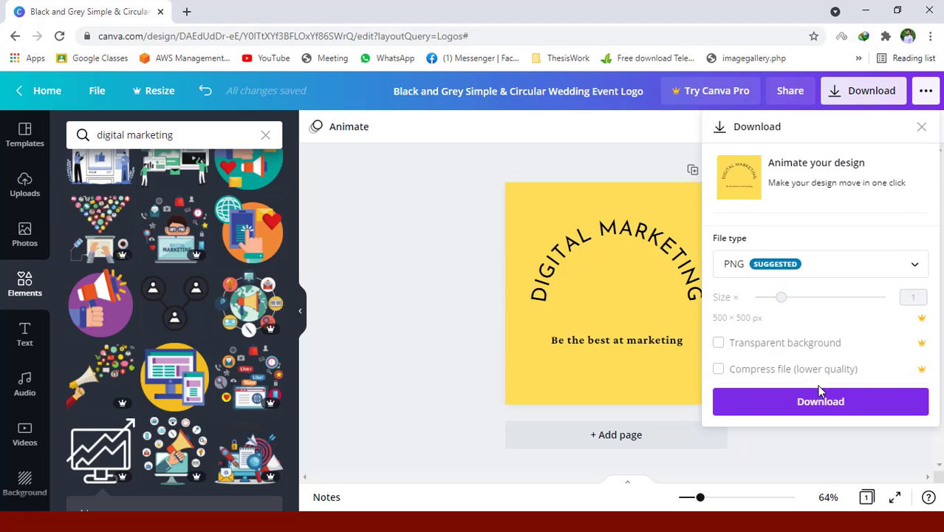
left_click(450, 306)
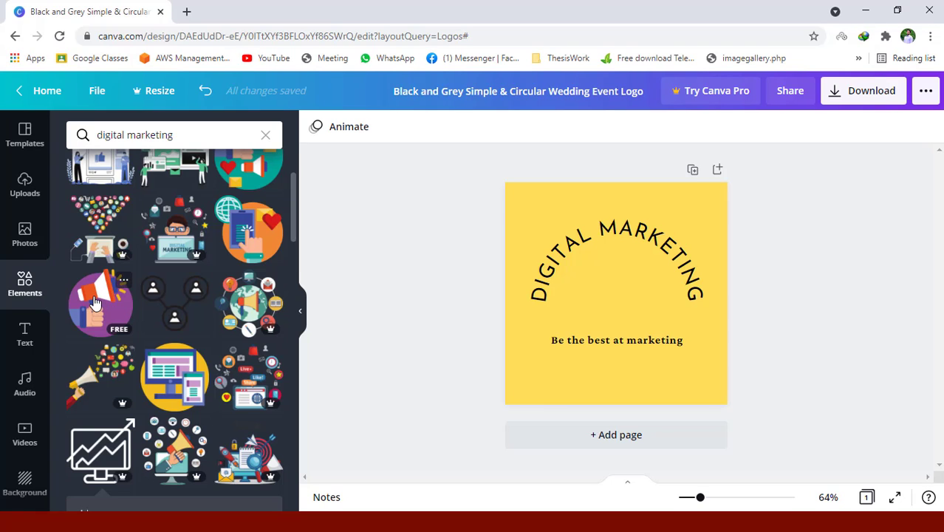
Place the free illustration of blue figures around a social media post between the curved title and the tagline
scroll(123, 327, "up", 2)
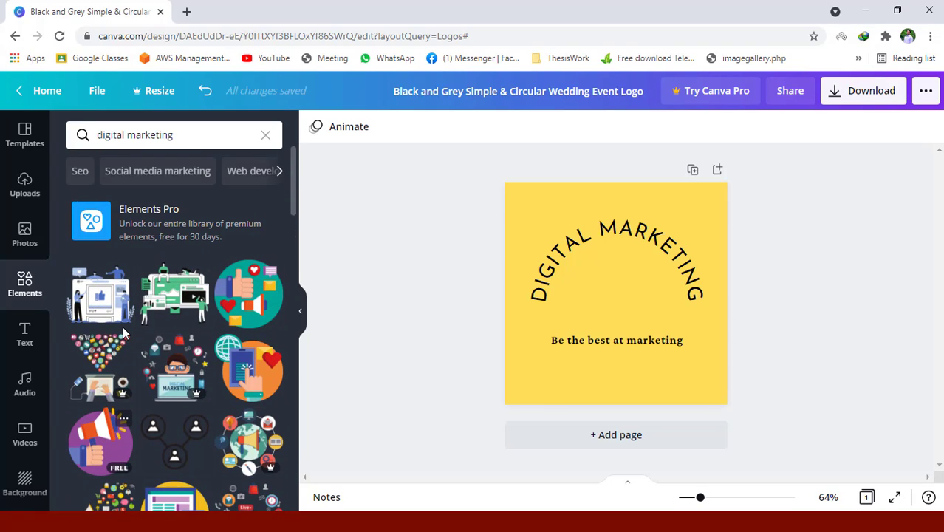
scroll(122, 327, "down", 3)
scroll(123, 327, "up", 3)
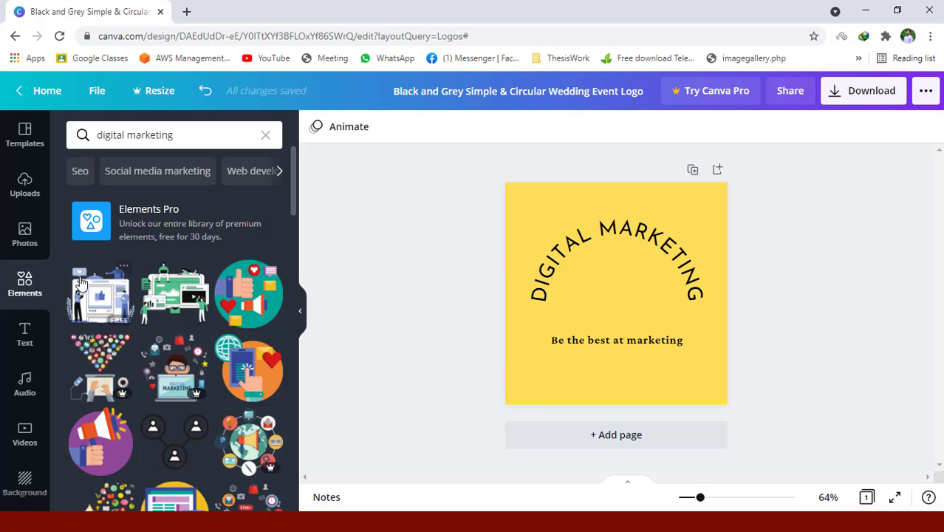
left_click_drag(81, 284, 617, 292)
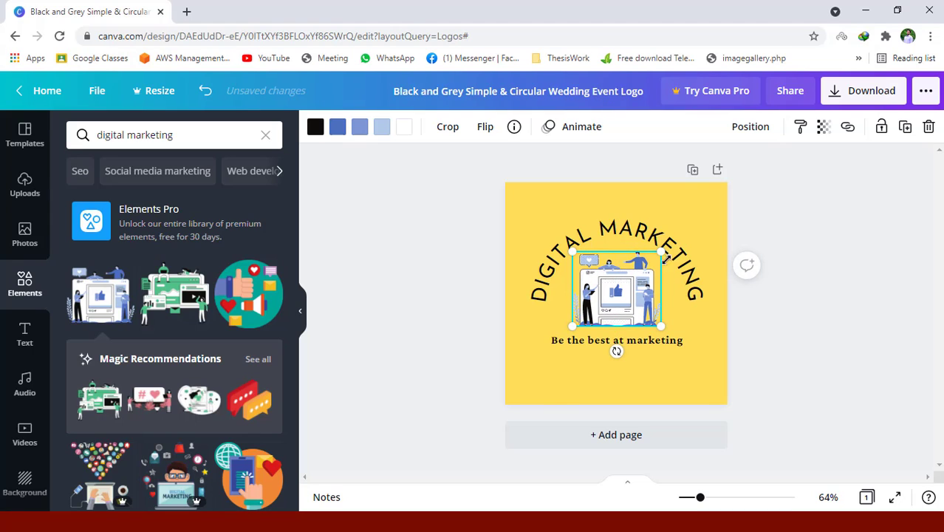
left_click(814, 242)
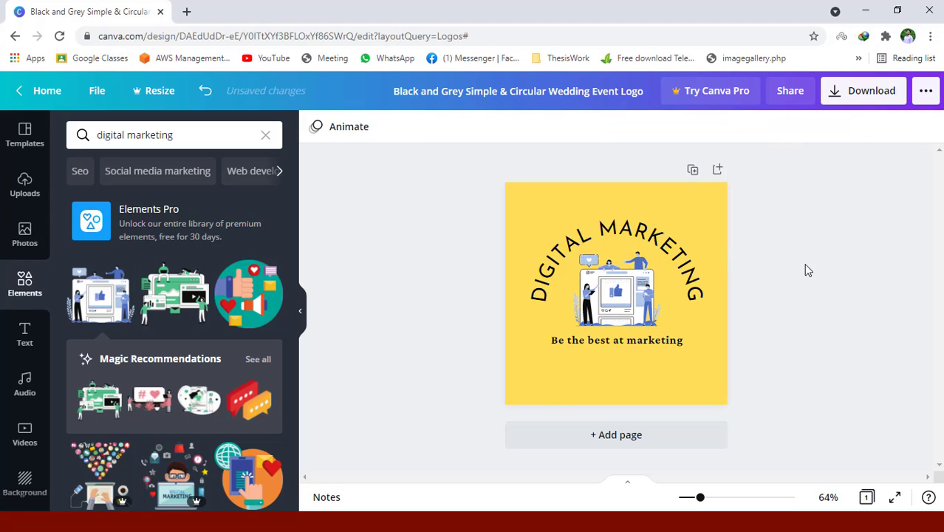
Download the finished logo as a PNG, and dismiss the Canva Pro offer
left_click(869, 98)
left_click(841, 401)
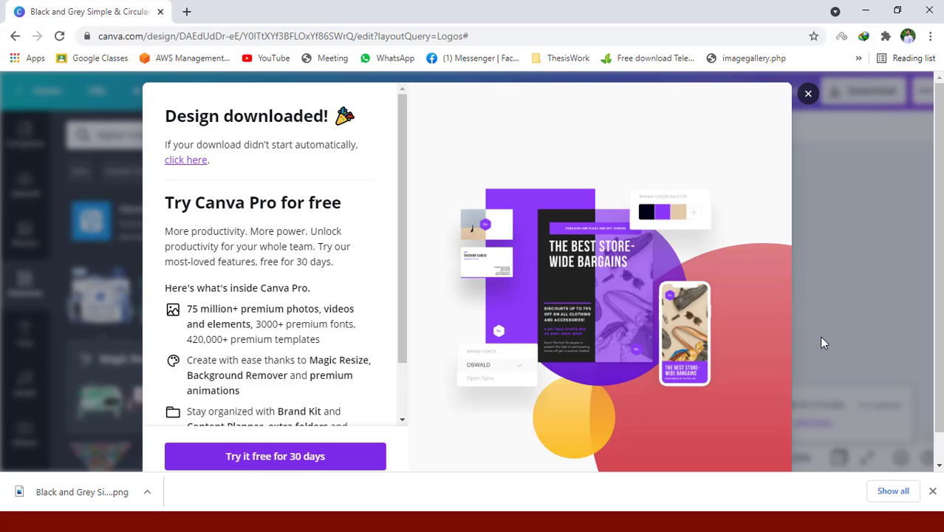
left_click(810, 94)
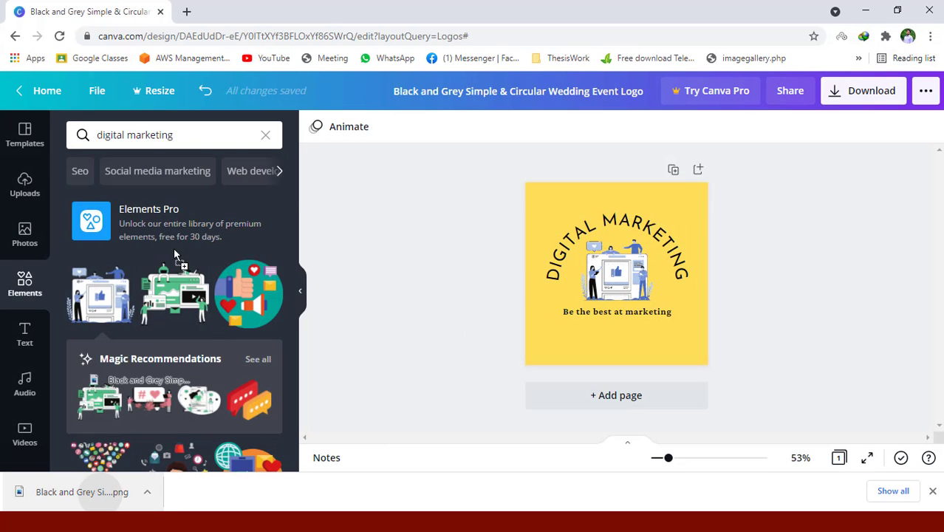
View the downloaded logo PNG in a new browser tab, and return to the design
left_click_drag(81, 491, 251, 13)
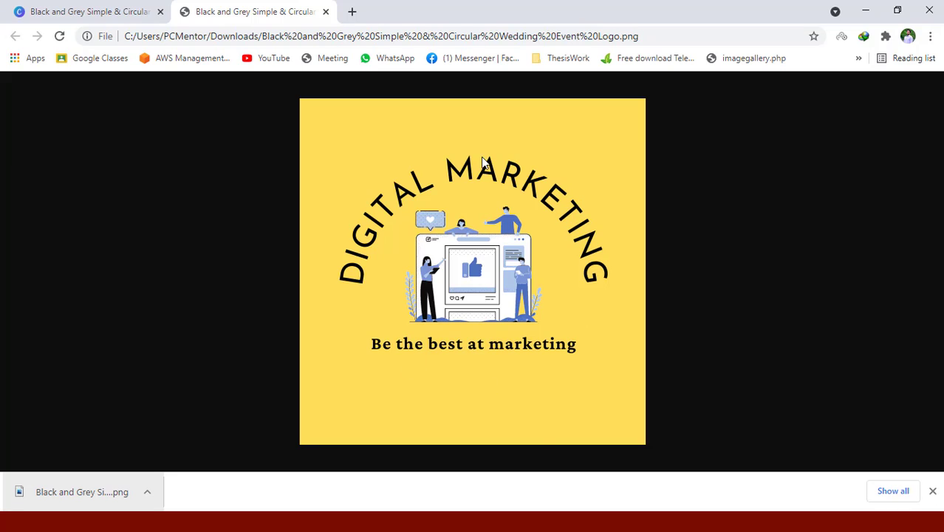
left_click(933, 491)
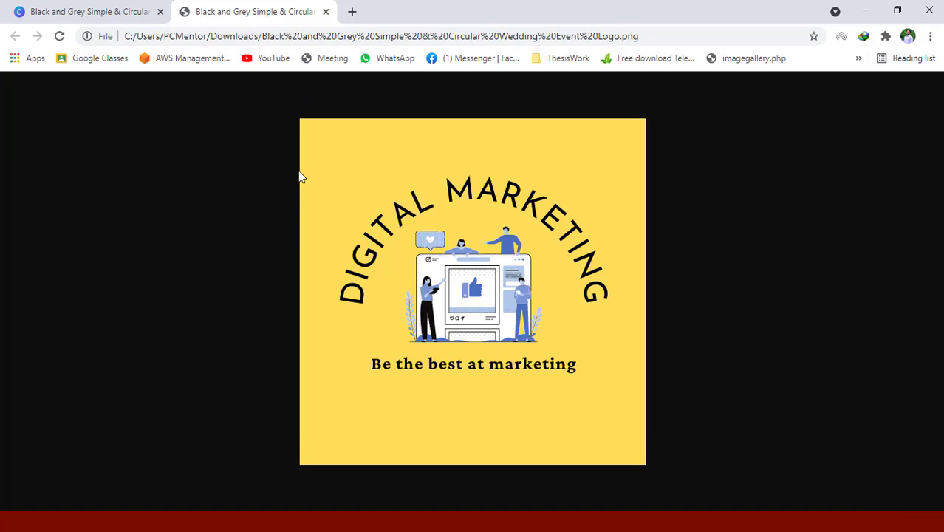
left_click(86, 6)
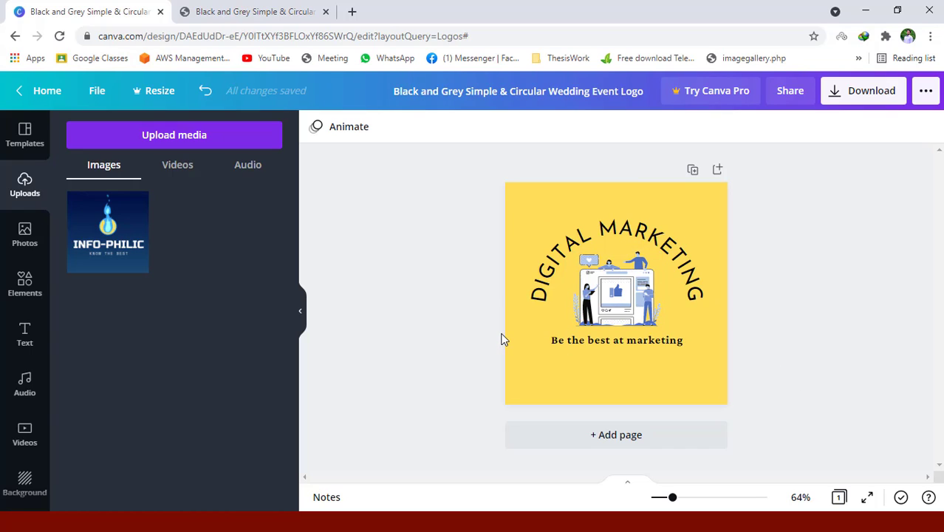
key("alt+Tab")
key("Tab")
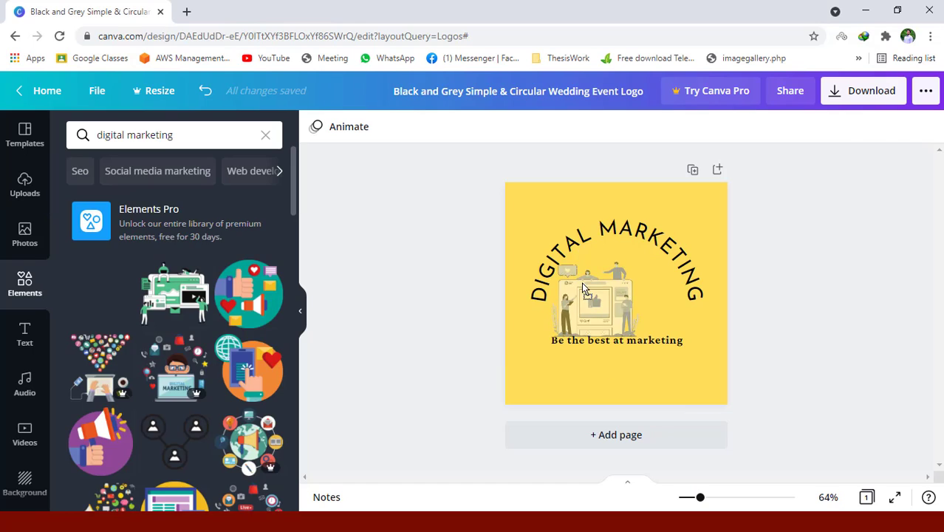
Centre the blue figures illustration above the tagline, download the design as a PNG, and dismiss the Canva Pro offer
left_click_drag(581, 282, 615, 291)
left_click(815, 245)
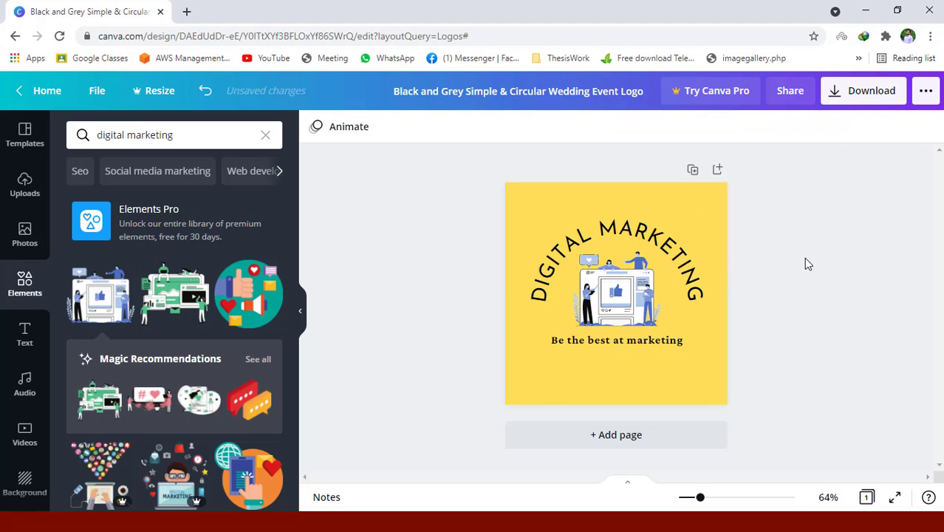
left_click(868, 94)
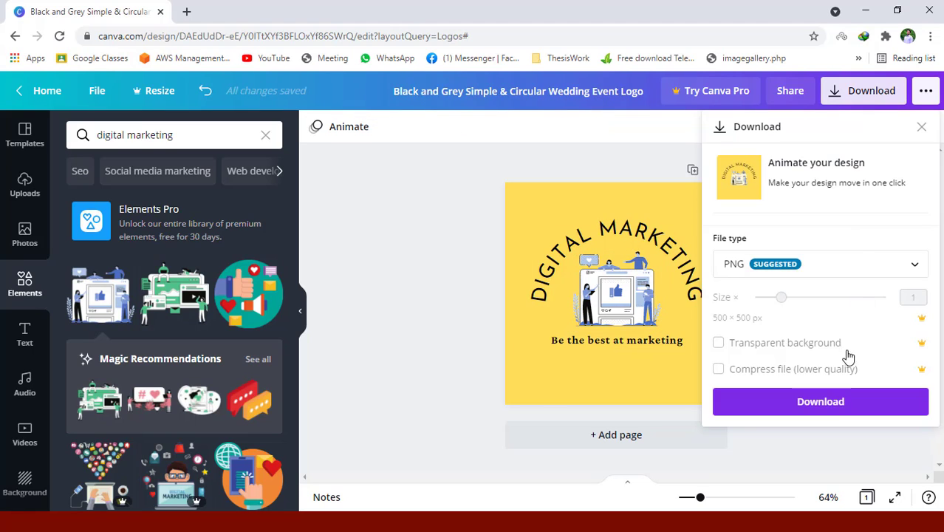
left_click(841, 405)
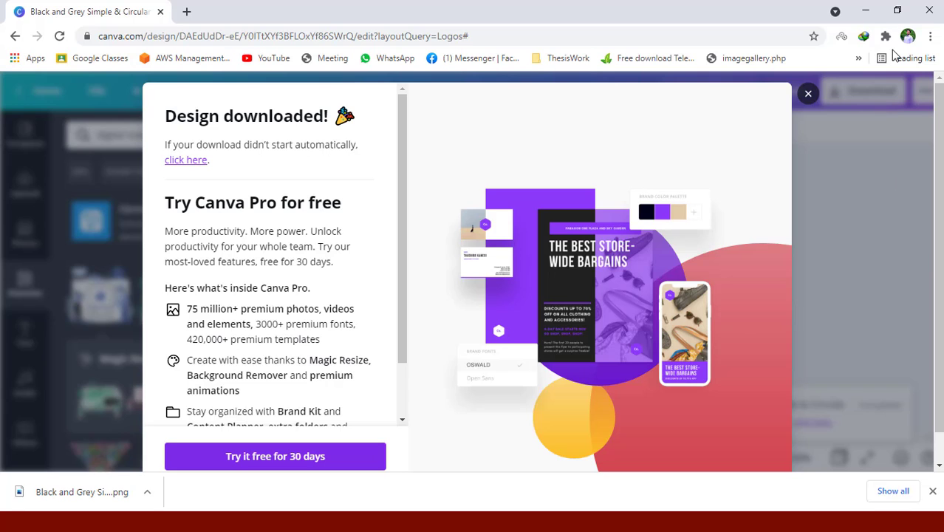
left_click(808, 93)
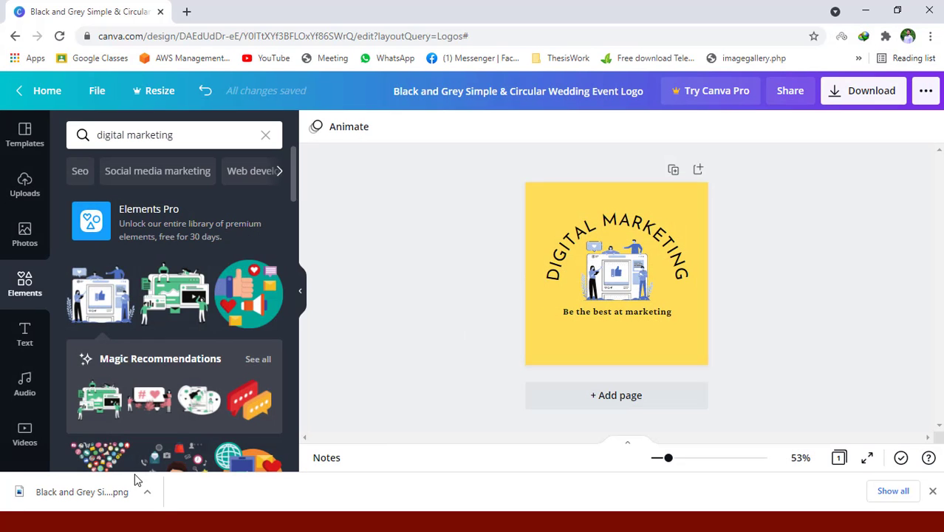
Open the downloaded PNG in the browser to inspect the exported logo, and go back to the design
left_click(104, 495)
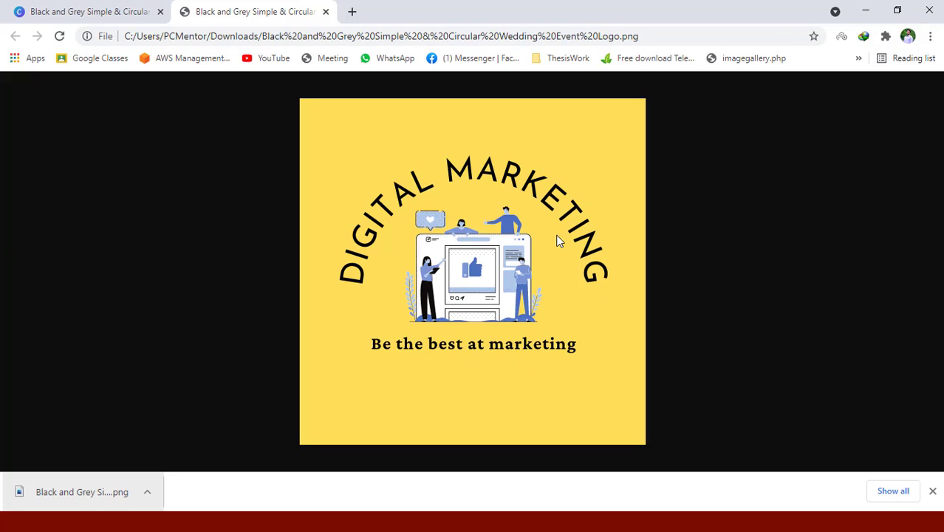
left_click(933, 493)
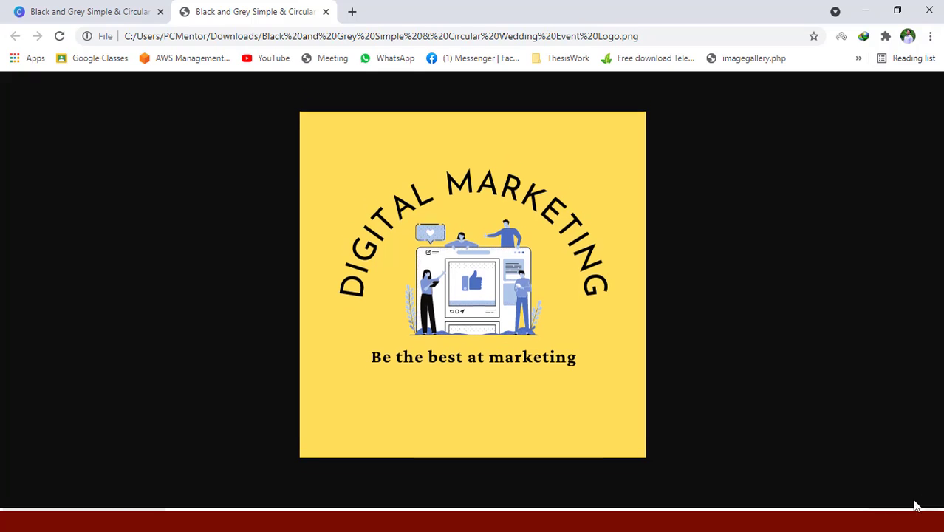
left_click(86, 10)
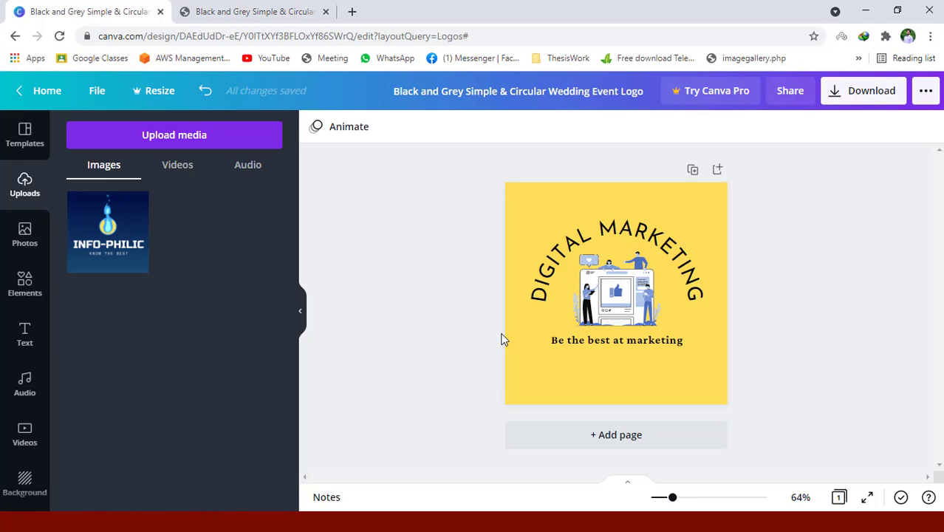
key("alt+Tab")
key("alt+Tab")
key("alt+Tab")
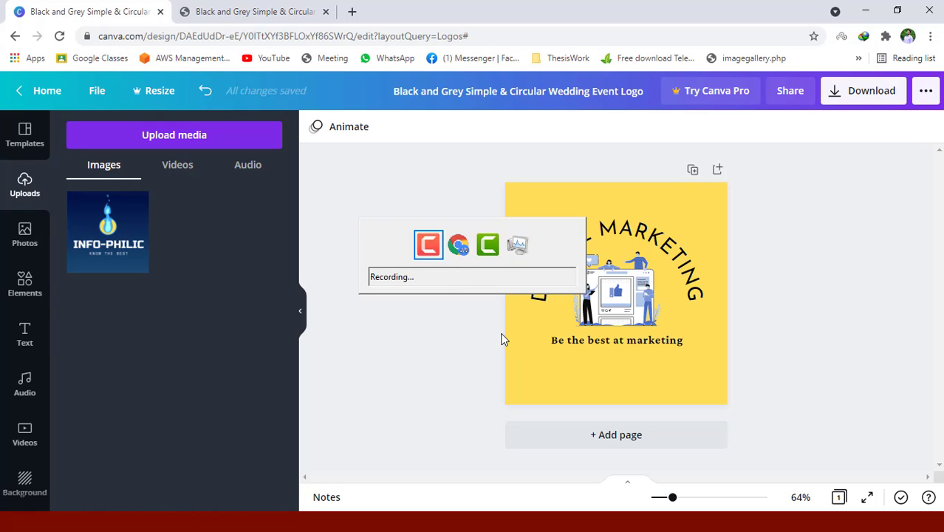